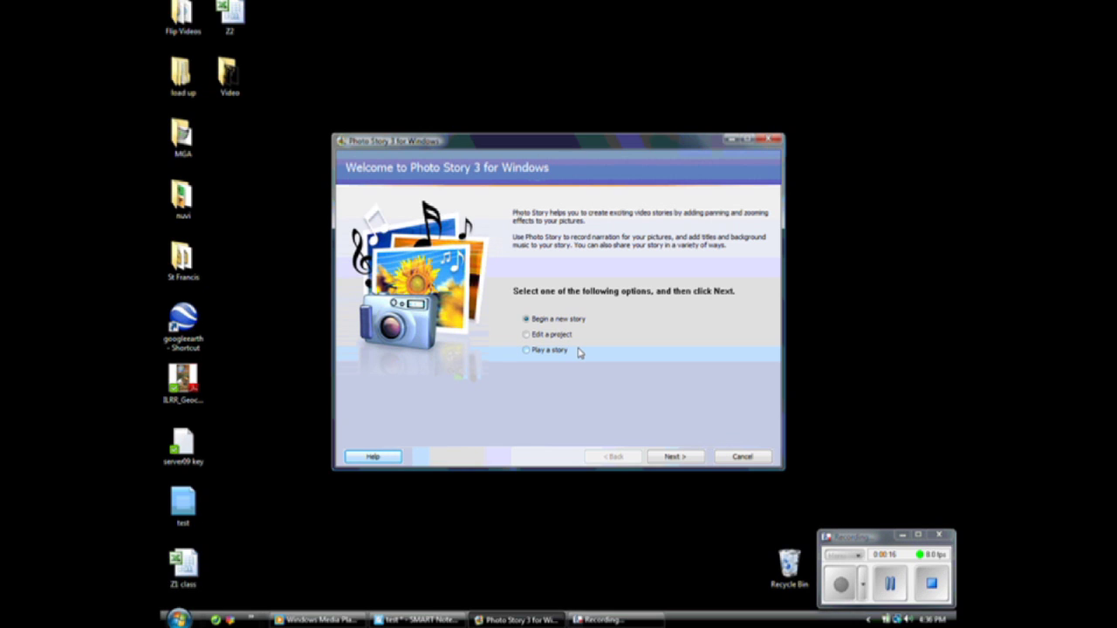
# Step: Begin a new story and import all ten pictures from the Video folder, from the 1st trophy to the wrong way sign
pyautogui.click(676, 459)
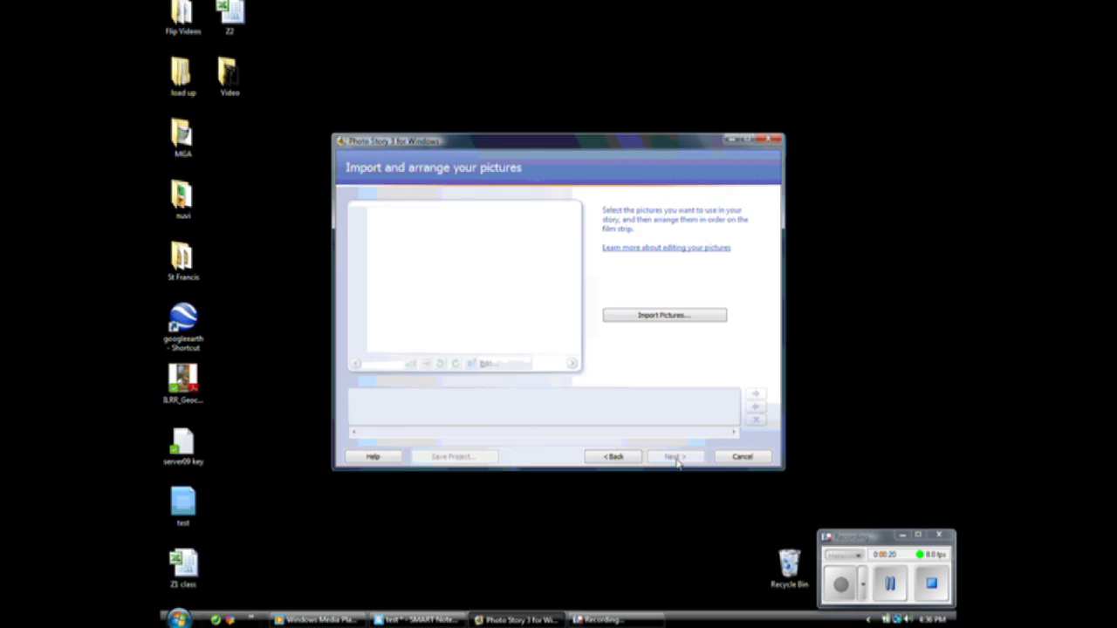
pyautogui.click(665, 316)
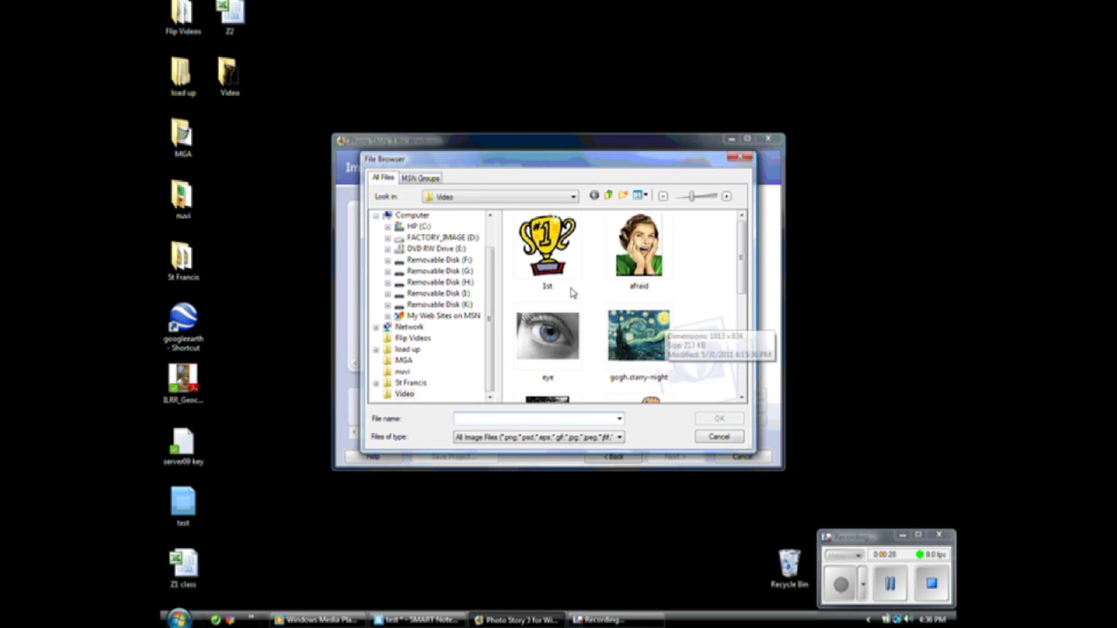
pyautogui.click(550, 247)
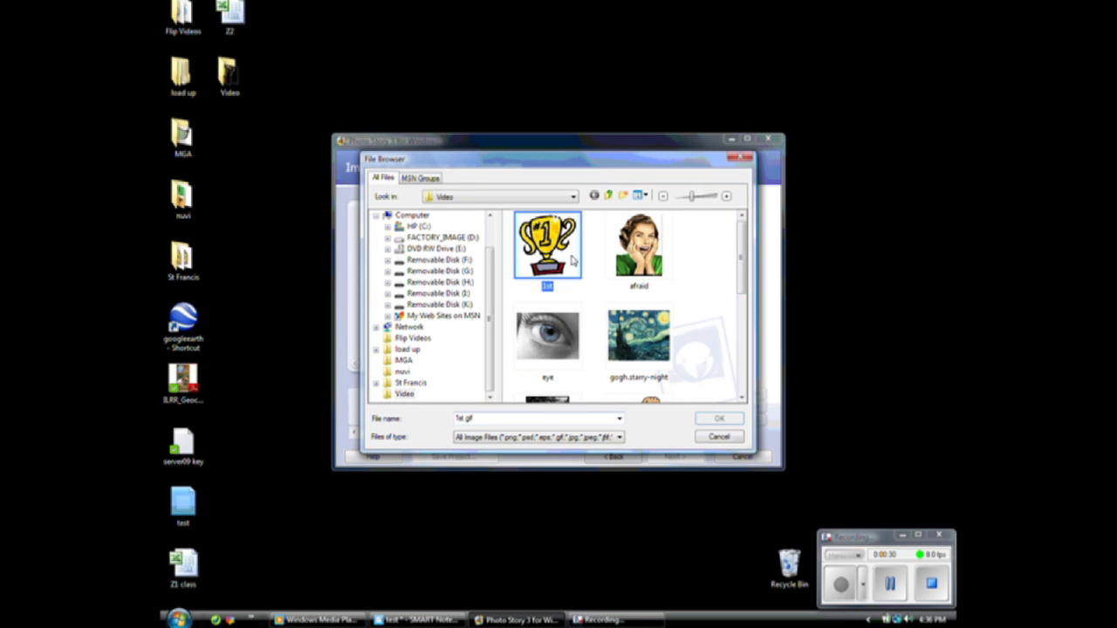
pyautogui.click(686, 259)
pyautogui.click(547, 247)
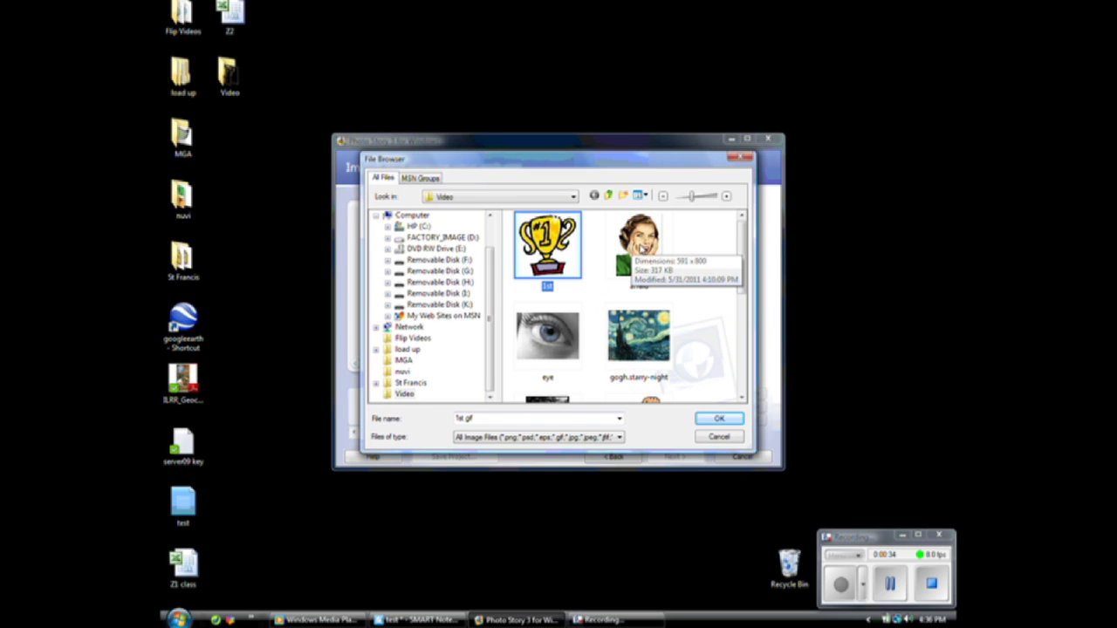
pyautogui.keyDown('ctrl'); pyautogui.click(646, 253); pyautogui.keyUp('ctrl')
pyautogui.keyDown('ctrl'); pyautogui.click(638, 330); pyautogui.keyUp('ctrl')
pyautogui.keyDown('ctrl'); pyautogui.click(548, 341); pyautogui.keyUp('ctrl')
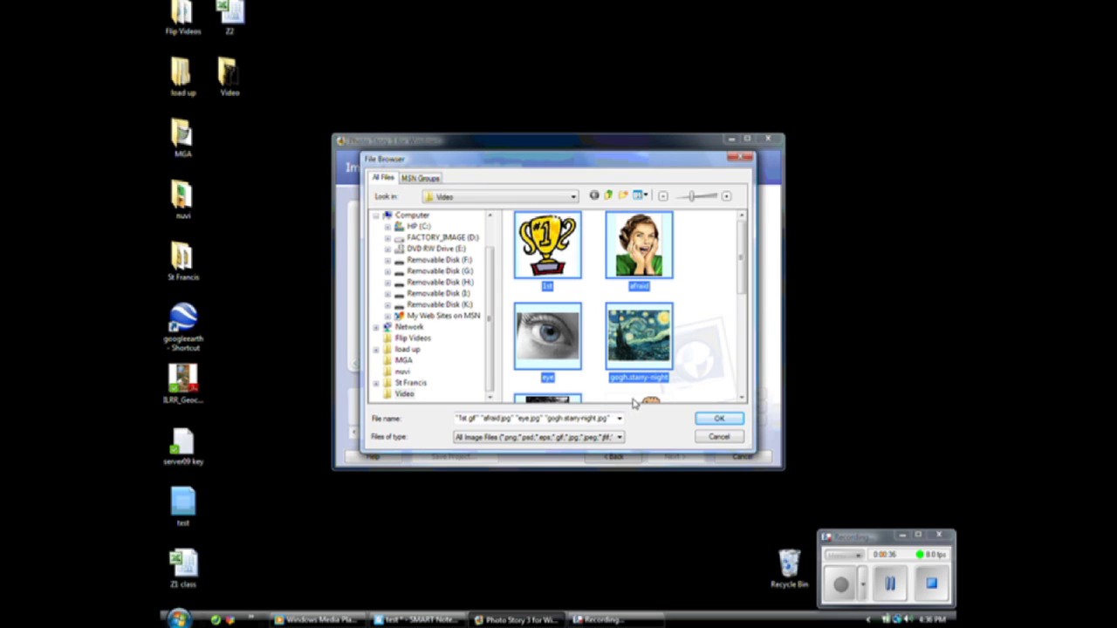
pyautogui.moveTo(746, 283); pyautogui.dragTo(746, 351)
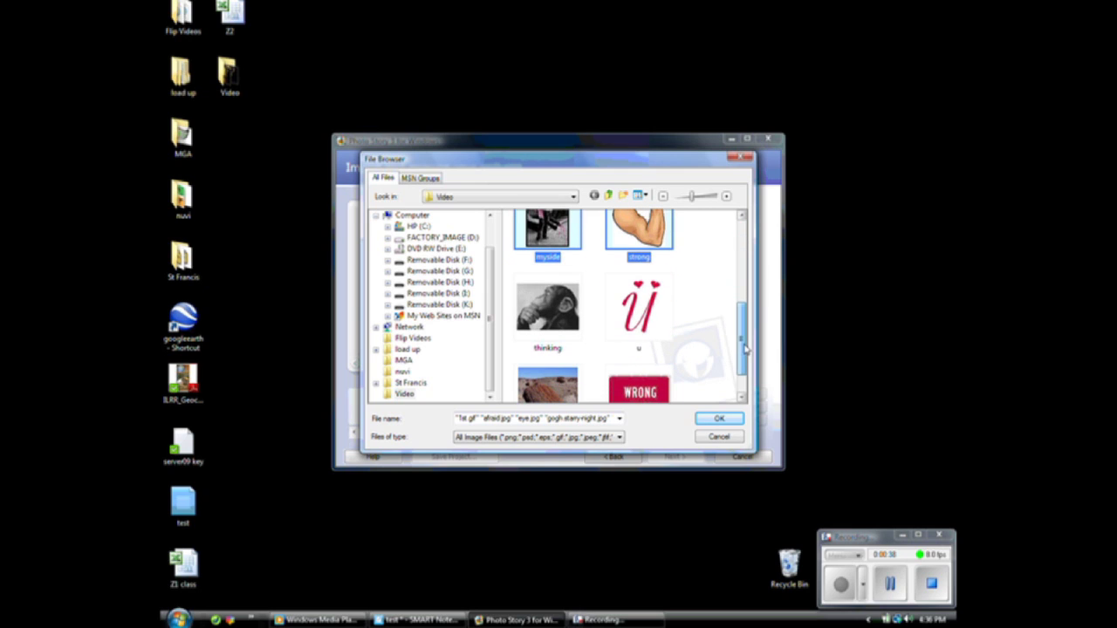
pyautogui.keyDown('ctrl'); pyautogui.click(643, 387); pyautogui.keyUp('ctrl')
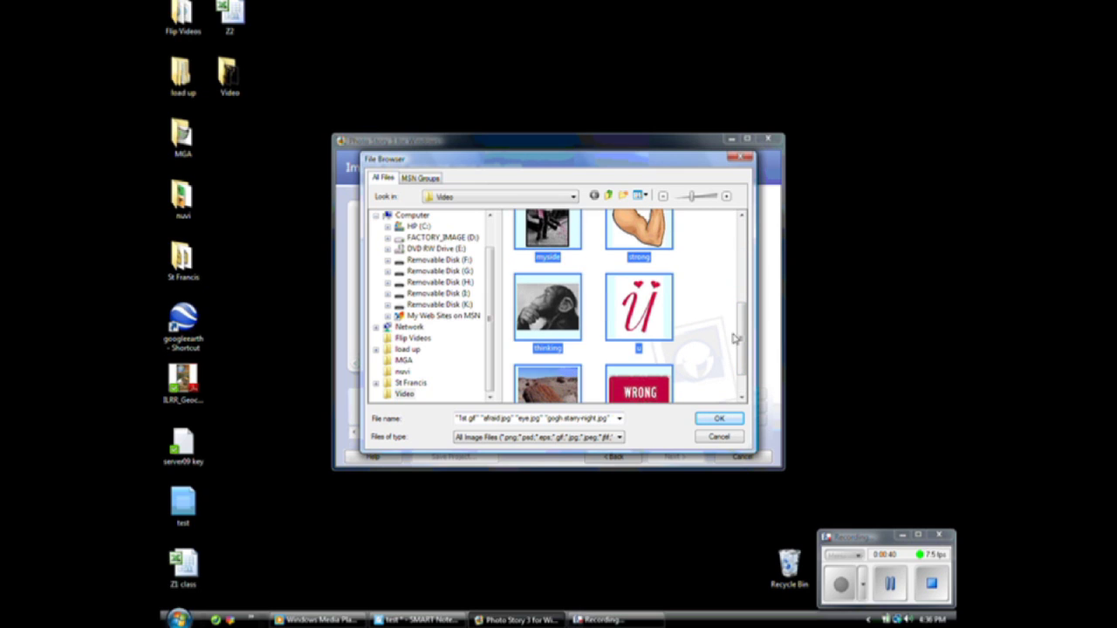
pyautogui.moveTo(735, 339); pyautogui.dragTo(738, 349)
pyautogui.click(720, 420)
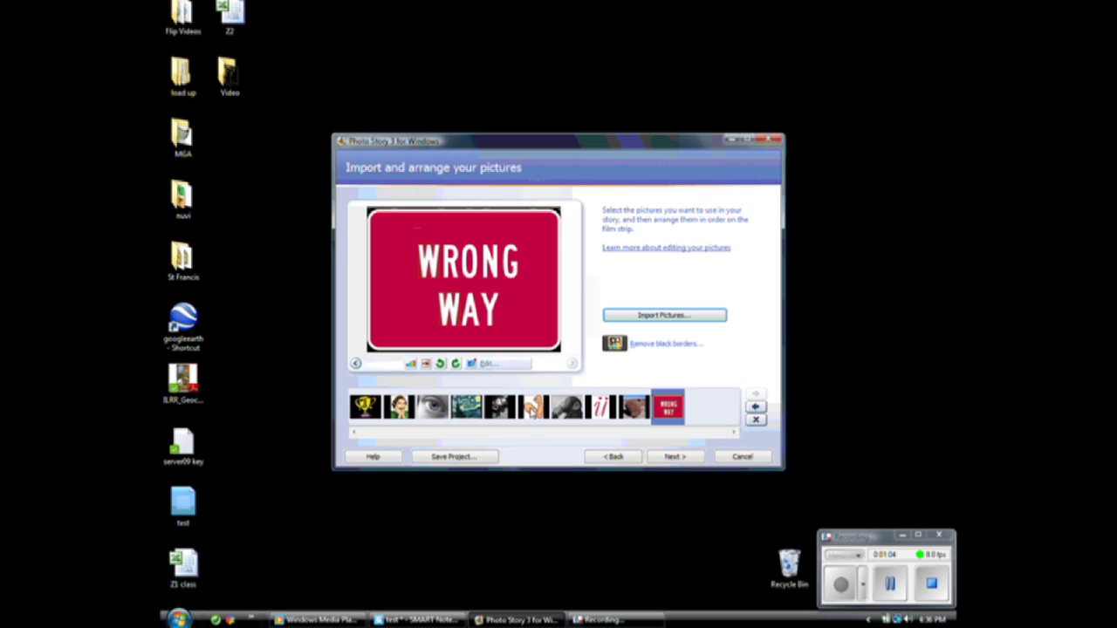
# Step: Move the flexed arm picture to the end of the film strip and the petrified log picture to fourth place
pyautogui.moveTo(534, 412); pyautogui.dragTo(701, 423)
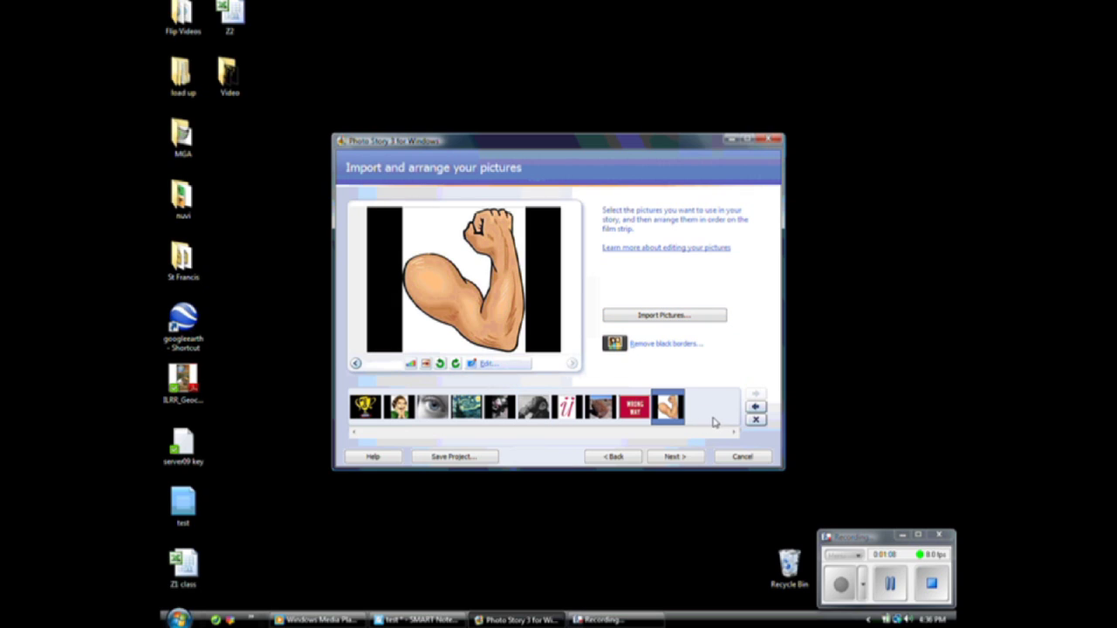
pyautogui.click(604, 415)
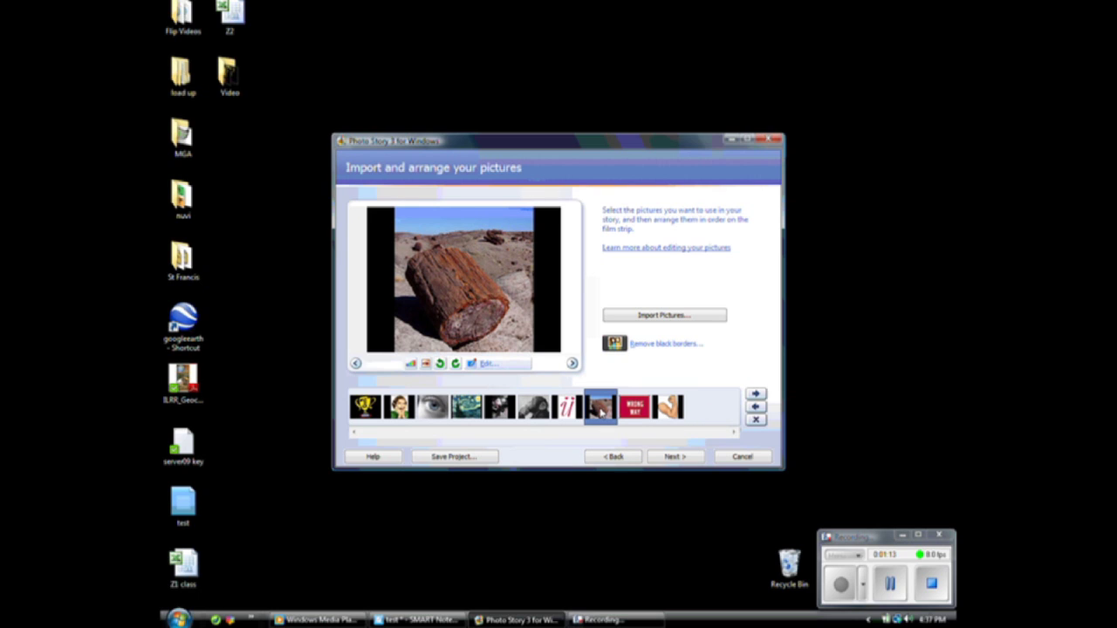
pyautogui.click(757, 407)
pyautogui.click(756, 407)
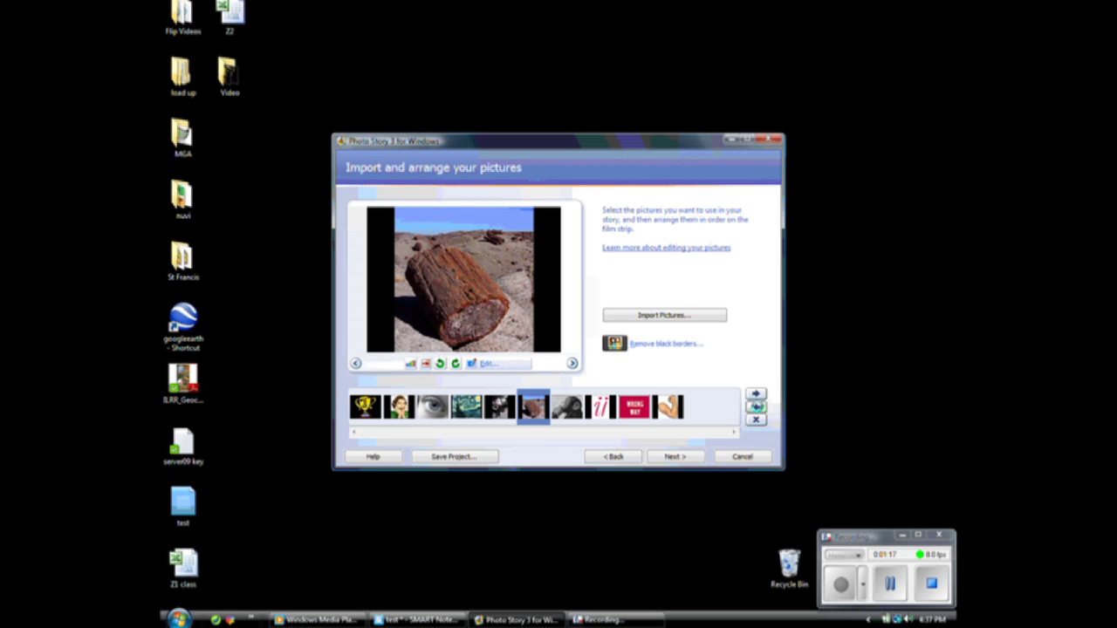
pyautogui.click(756, 407)
pyautogui.click(757, 407)
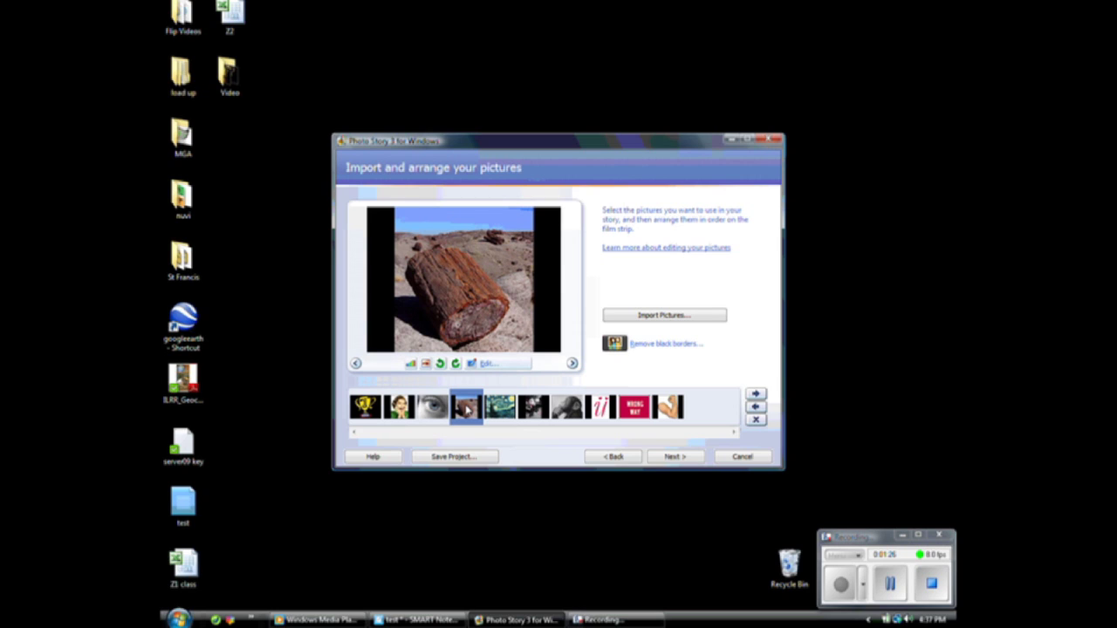
# Step: Reorder the film strip so the eye is second, the thinking chimp fifth and the hugging couple sixth
pyautogui.moveTo(432, 407); pyautogui.dragTo(399, 411)
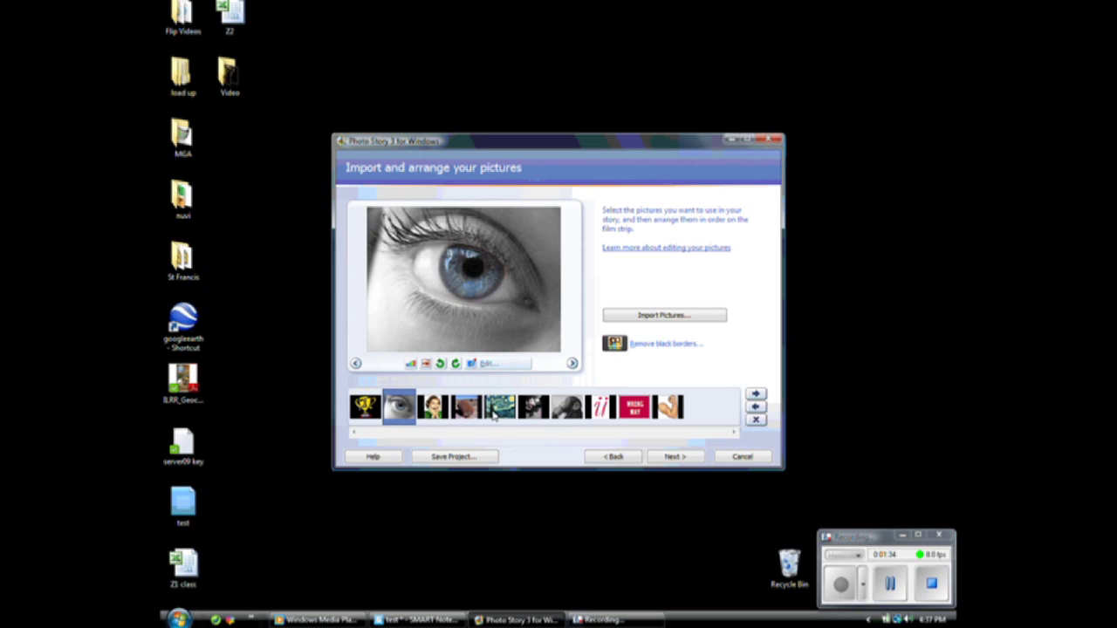
pyautogui.moveTo(567, 410); pyautogui.dragTo(534, 412)
pyautogui.click(569, 410)
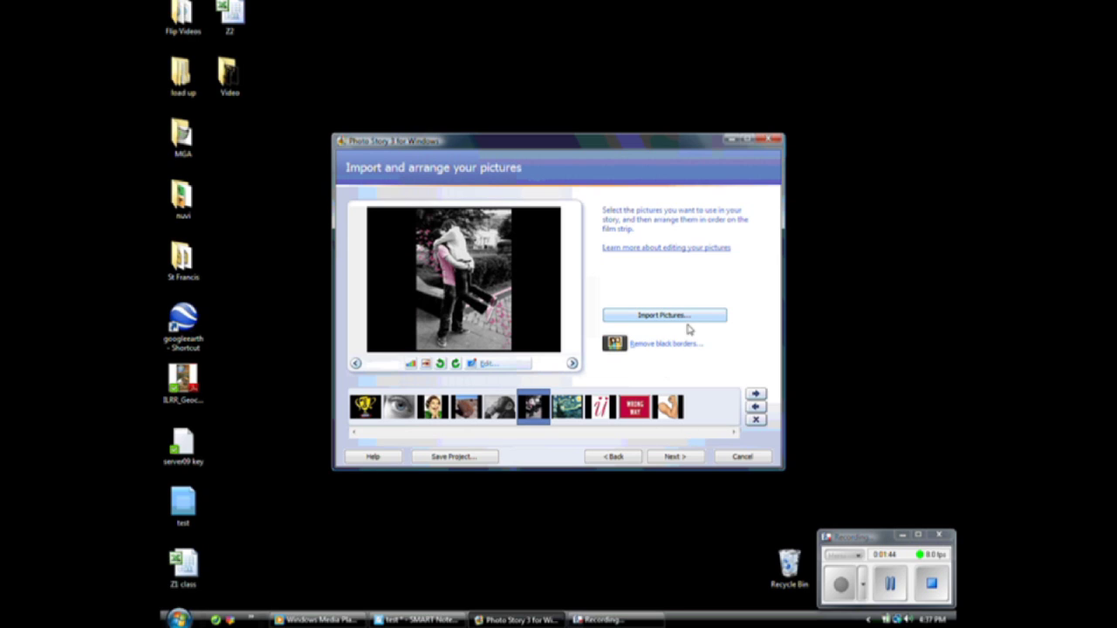
# Step: Continue to adding titles and look through the film strip pictures up to the letter u with hearts, leaving titles blank
pyautogui.click(675, 457)
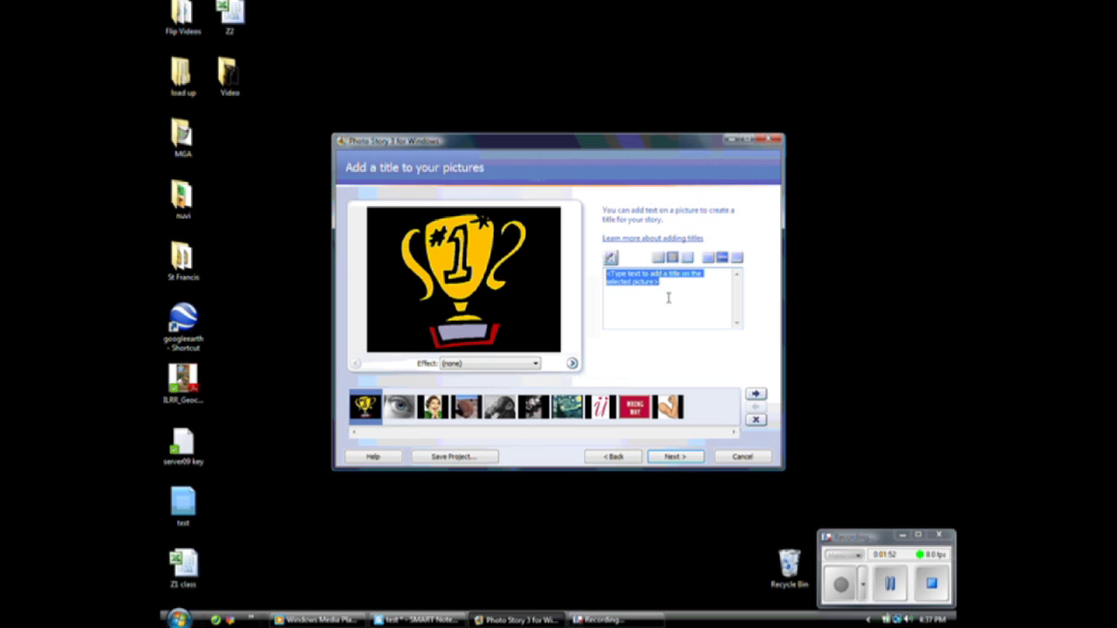
pyautogui.click(404, 414)
pyautogui.click(433, 411)
pyautogui.click(471, 410)
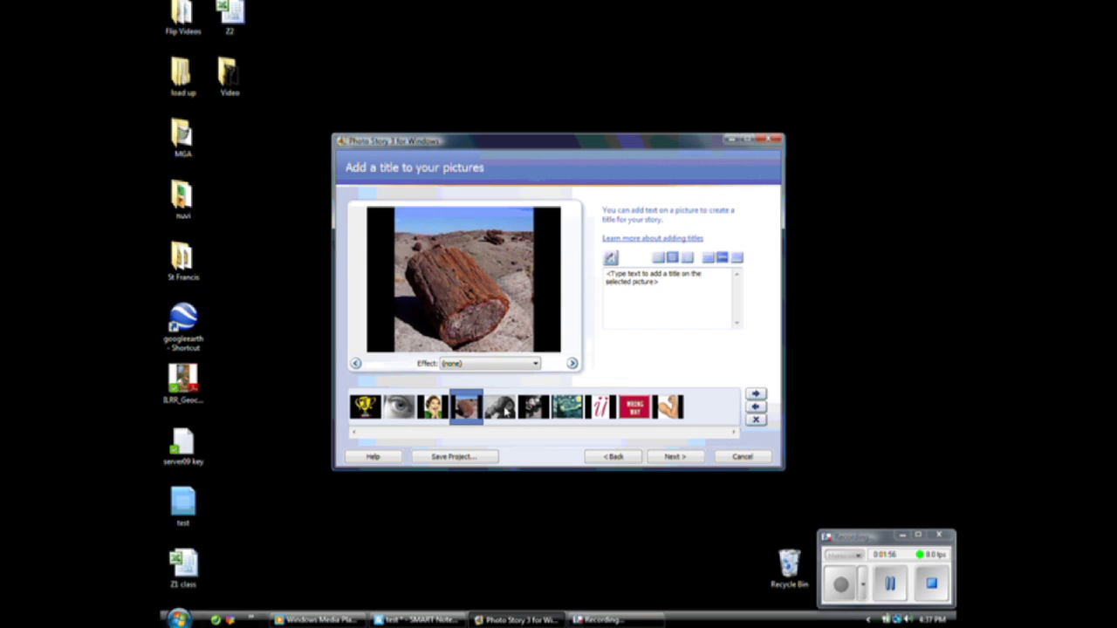
pyautogui.click(500, 412)
pyautogui.click(538, 414)
pyautogui.press('Right')
pyautogui.press('Right')
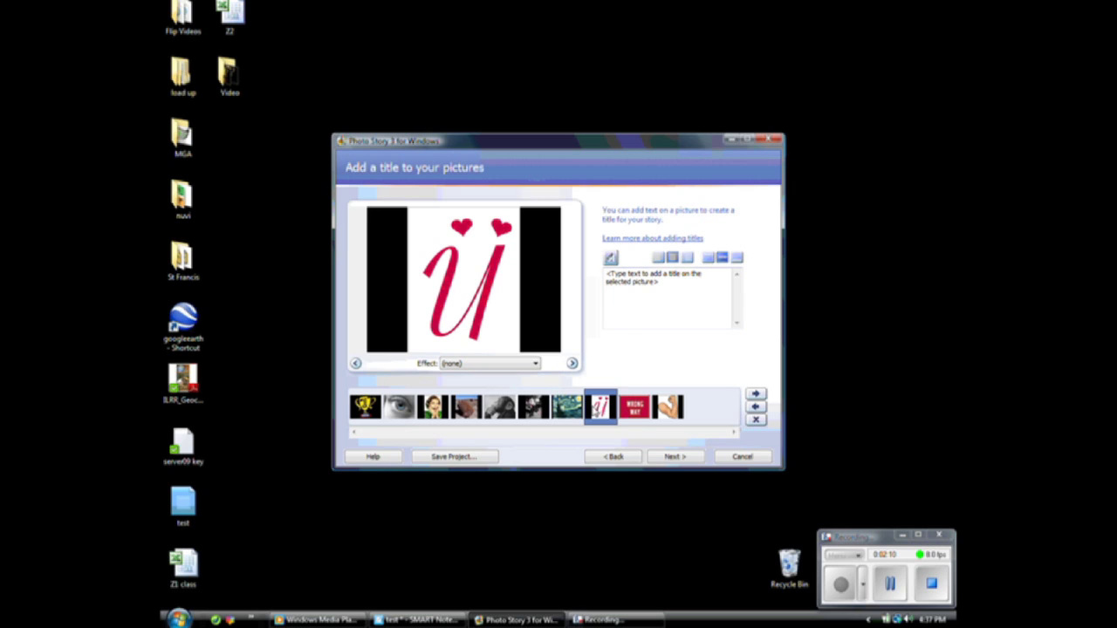
# Step: Continue to narration and motion, and preview the story through the first pictures
pyautogui.click(677, 457)
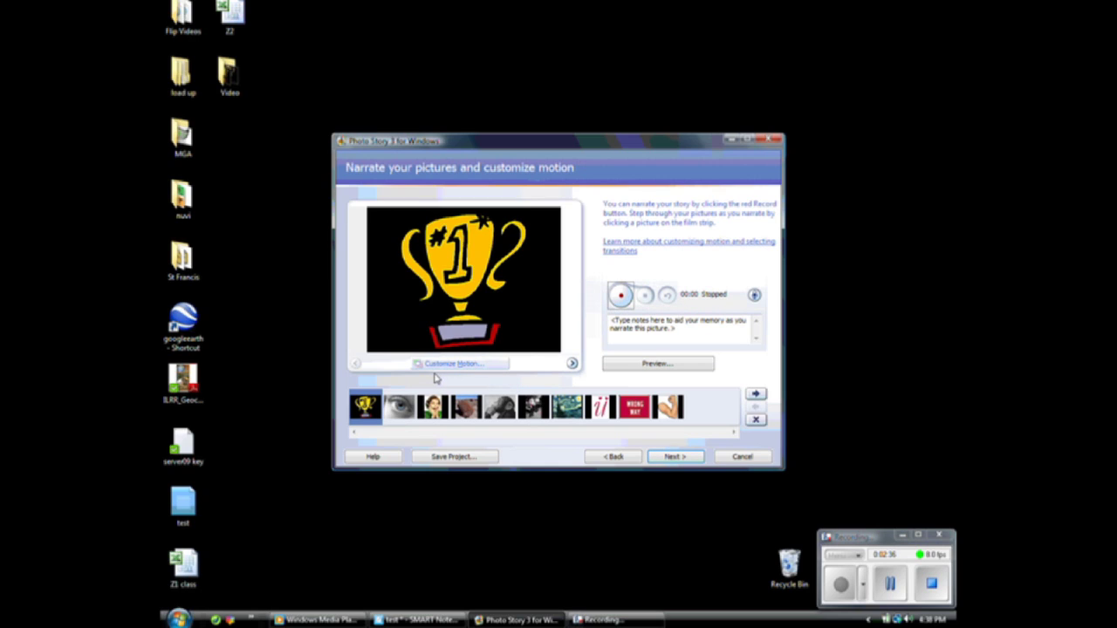
pyautogui.click(658, 364)
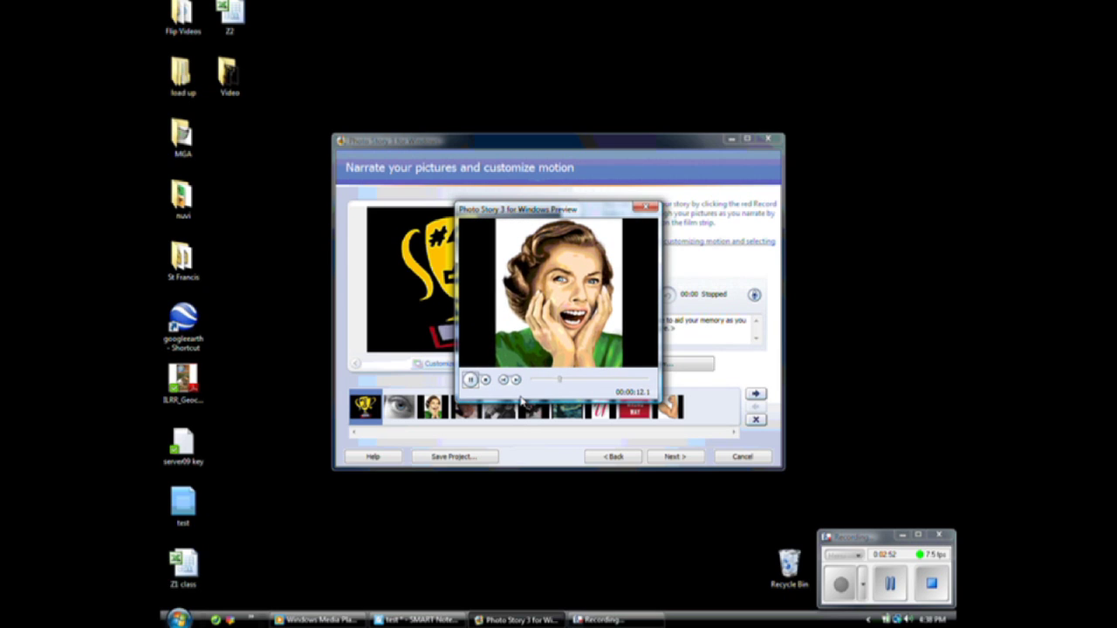
pyautogui.click(646, 207)
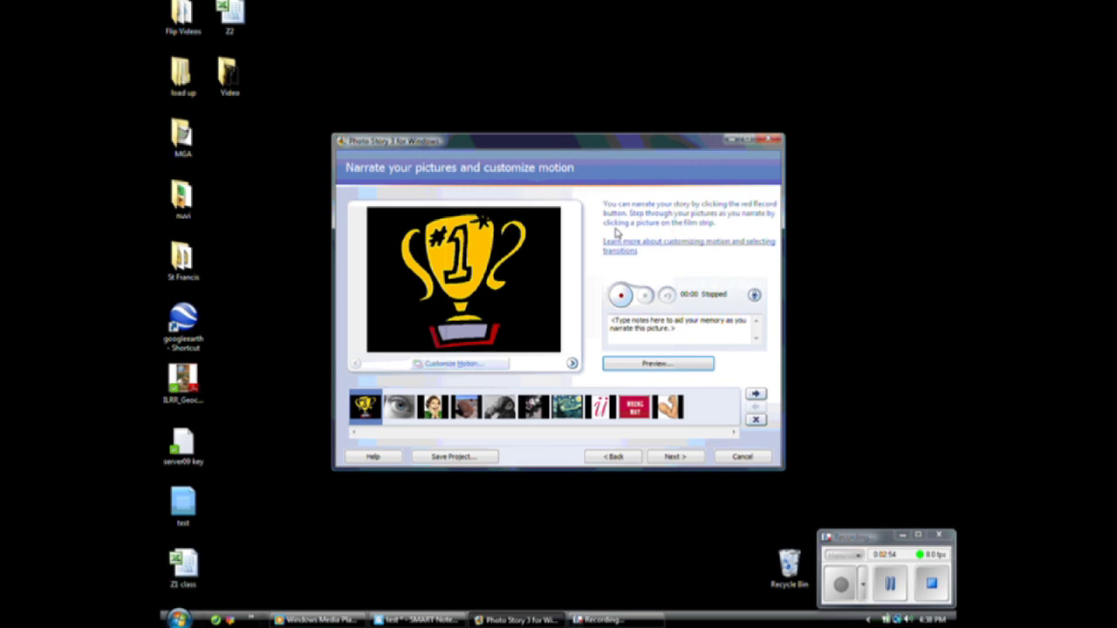
# Step: Customize the trophy picture to display 3 seconds, zooming out from about 297 x 223 pixels to the full picture, and save it
pyautogui.click(456, 370)
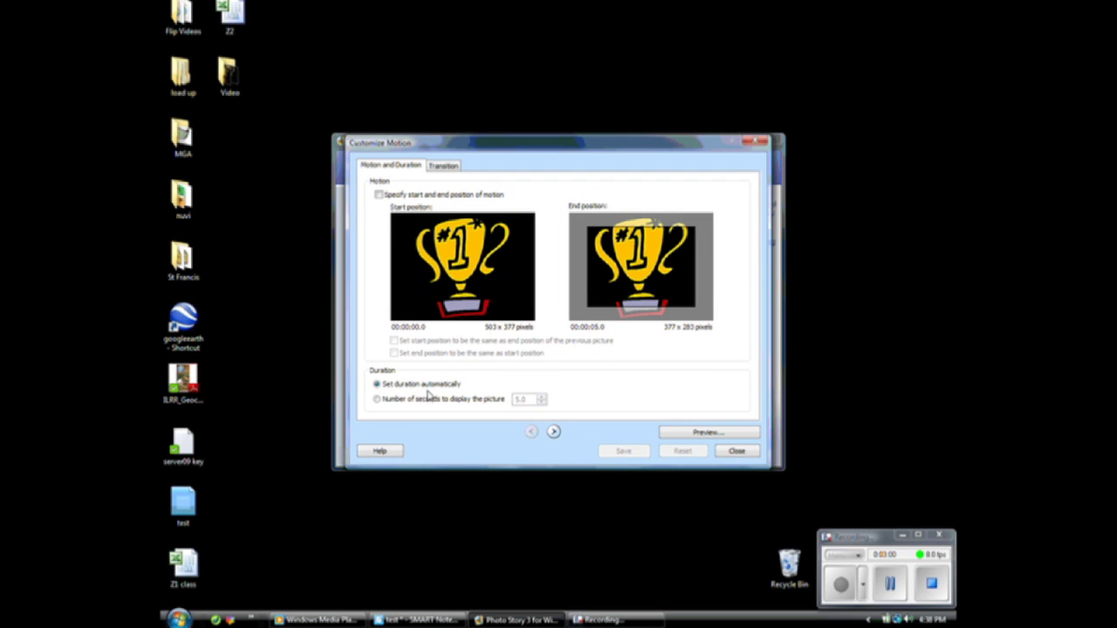
pyautogui.click(378, 401)
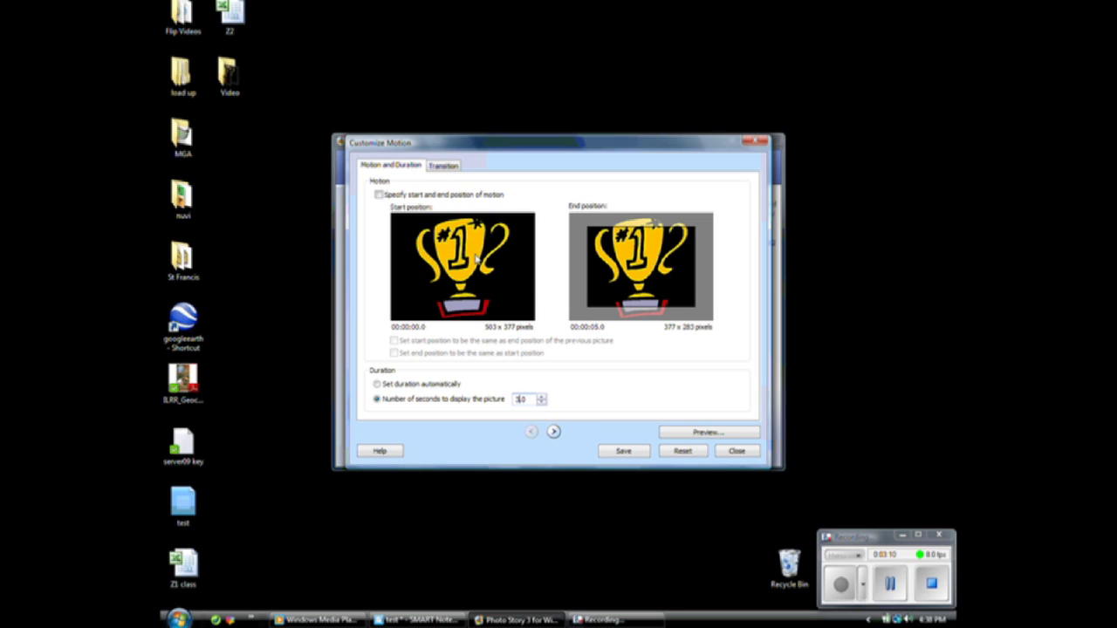
pyautogui.click(378, 196)
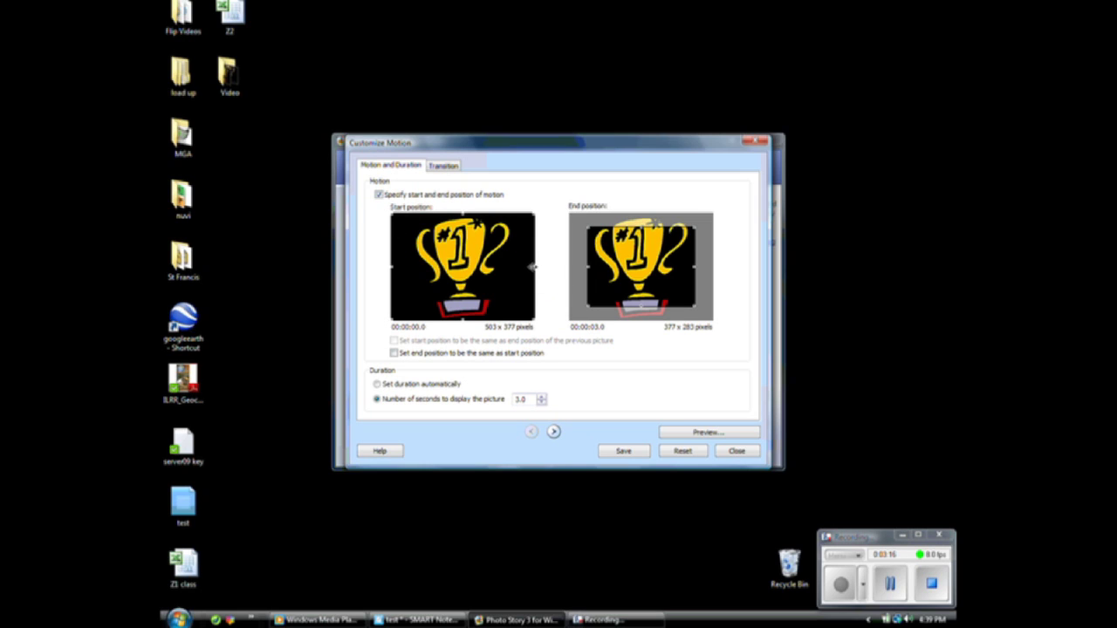
pyautogui.moveTo(534, 267); pyautogui.dragTo(447, 254)
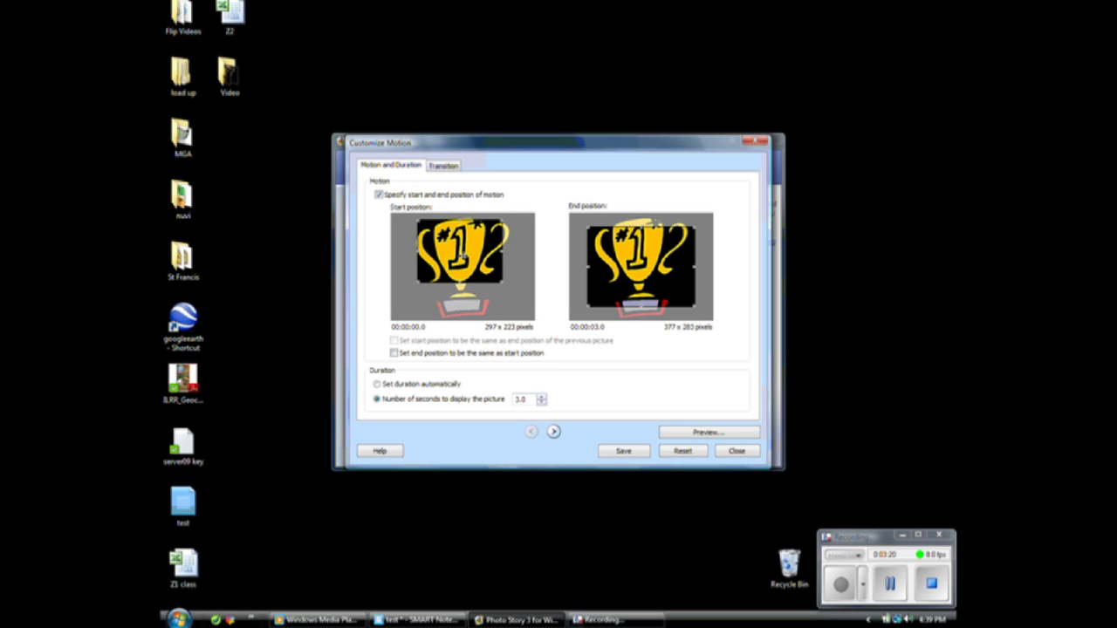
pyautogui.moveTo(695, 305); pyautogui.dragTo(714, 323)
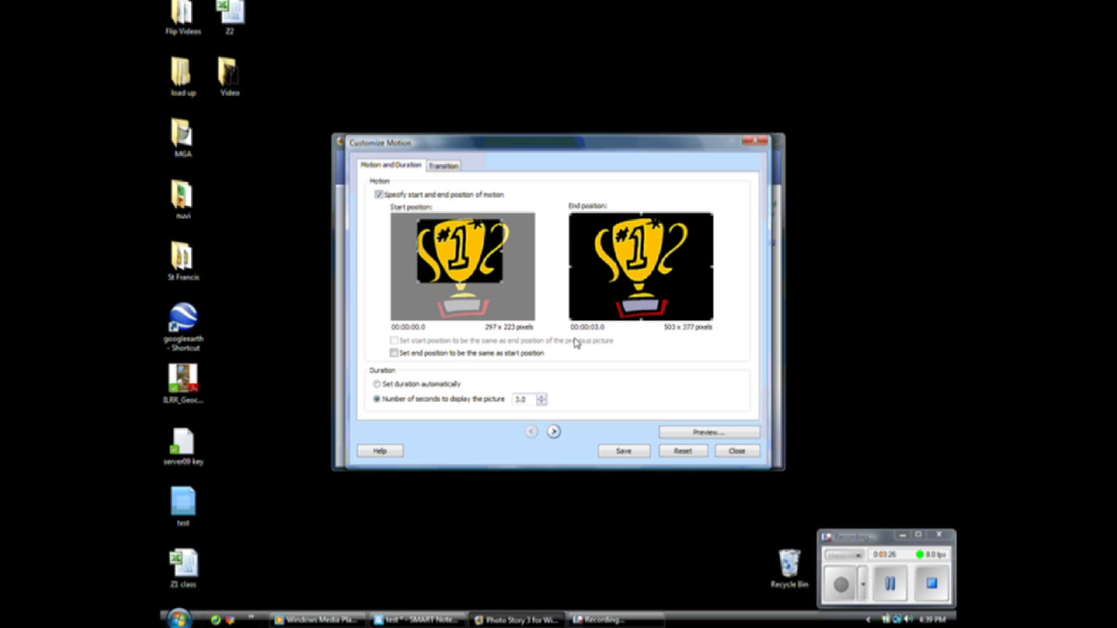
pyautogui.click(624, 452)
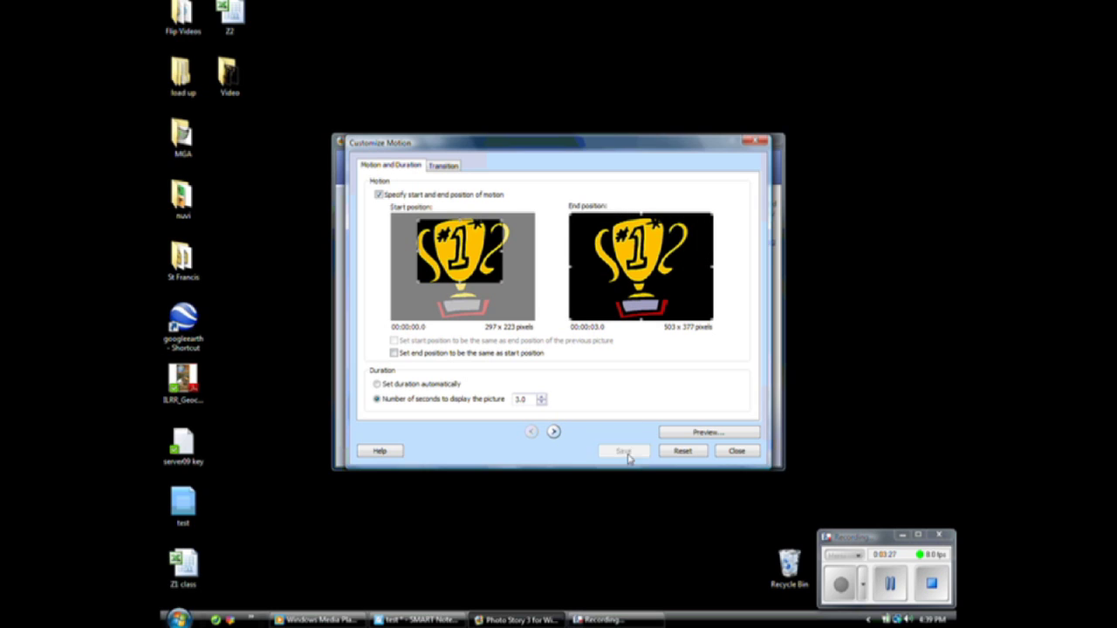
# Step: Set the eye picture's display duration to 3 seconds
pyautogui.click(553, 432)
pyautogui.click(378, 399)
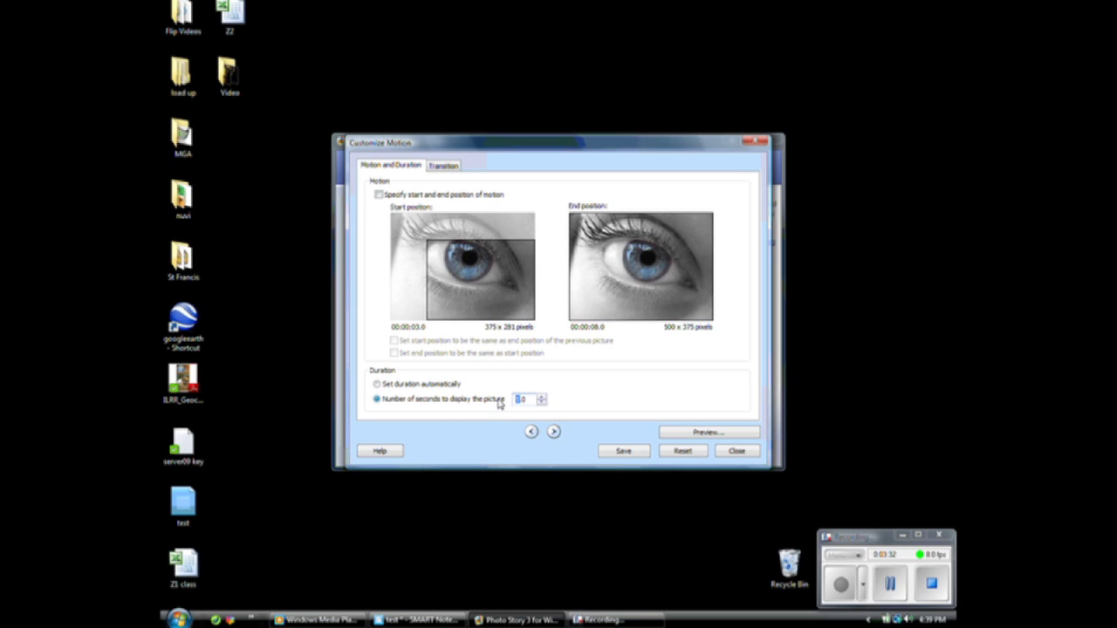
pyautogui.click(524, 263)
# Step: Specify the eye picture's motion from the full picture to an end frame of about 203 x 152 pixels around the iris, and save it
pyautogui.click(379, 195)
pyautogui.moveTo(425, 237); pyautogui.dragTo(392, 213)
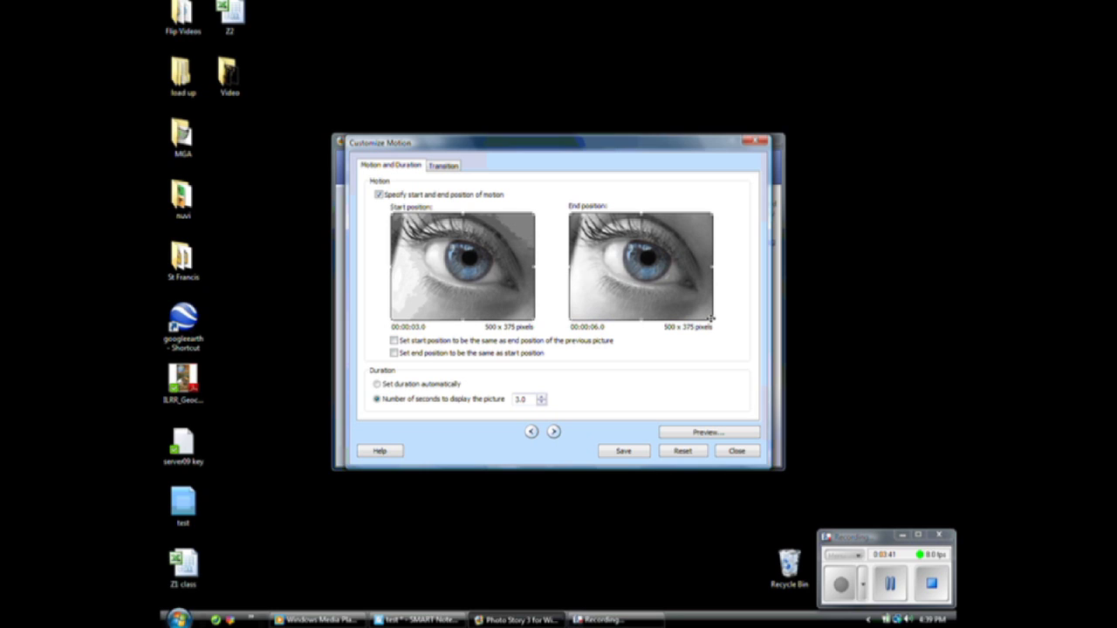
pyautogui.moveTo(713, 321); pyautogui.dragTo(638, 264)
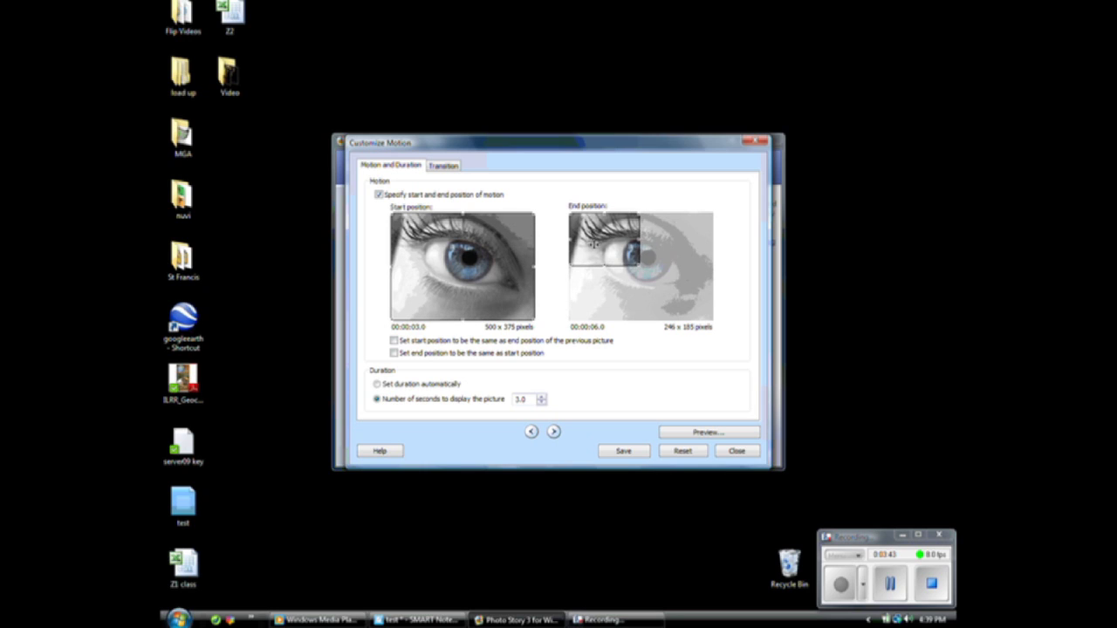
pyautogui.moveTo(584, 237); pyautogui.dragTo(630, 258)
pyautogui.moveTo(689, 286); pyautogui.dragTo(652, 264)
pyautogui.click(623, 452)
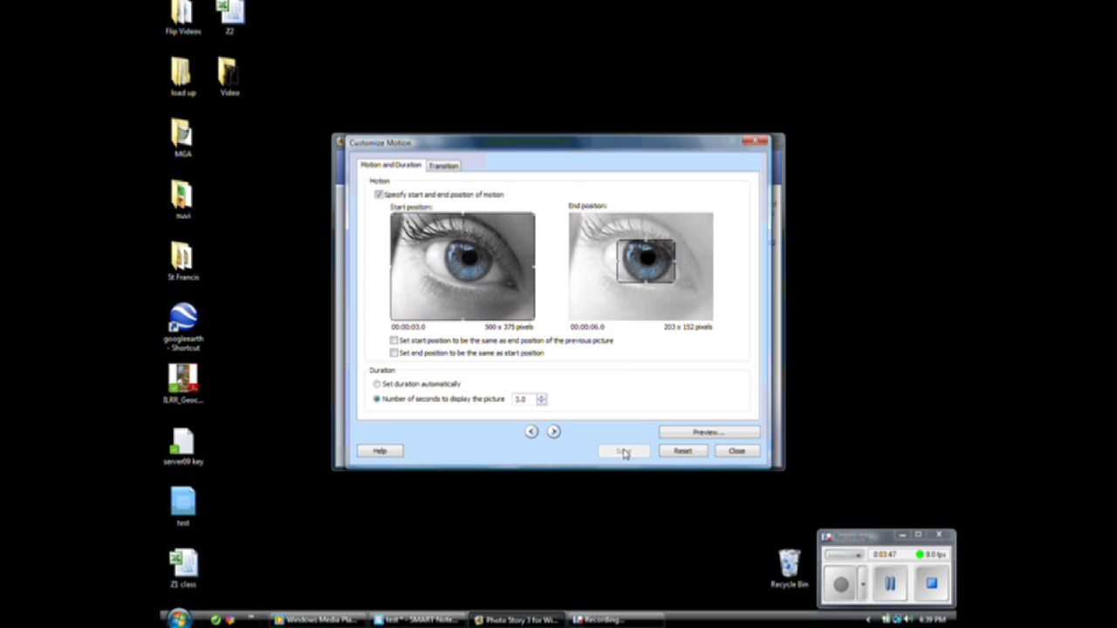
pyautogui.click(741, 454)
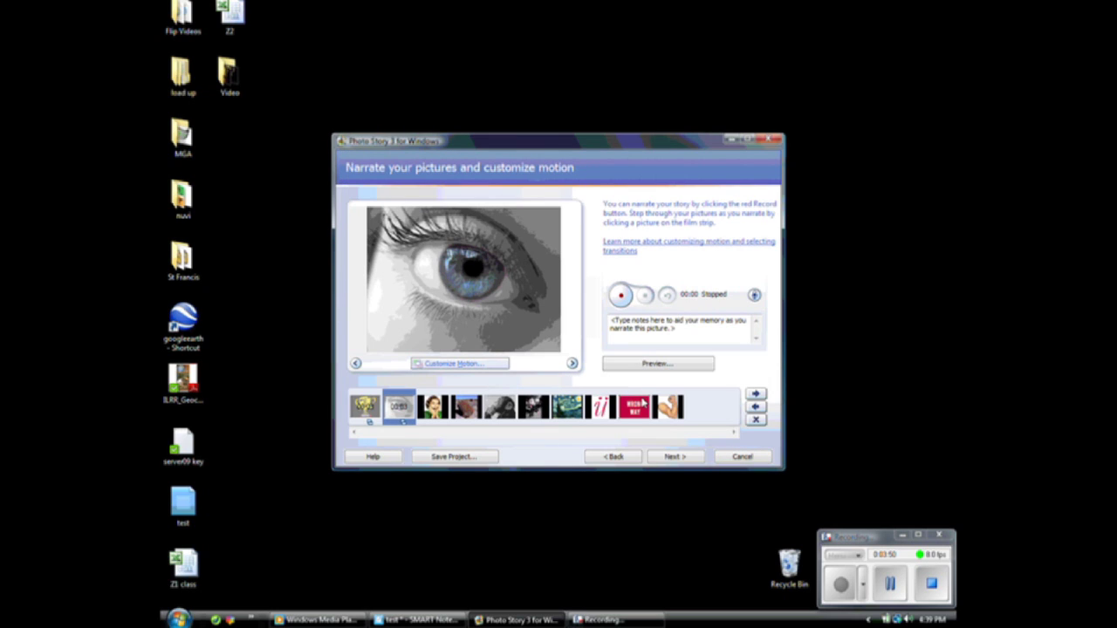
# Step: Preview the story from the trophy picture to check the customized motion and durations
pyautogui.click(364, 415)
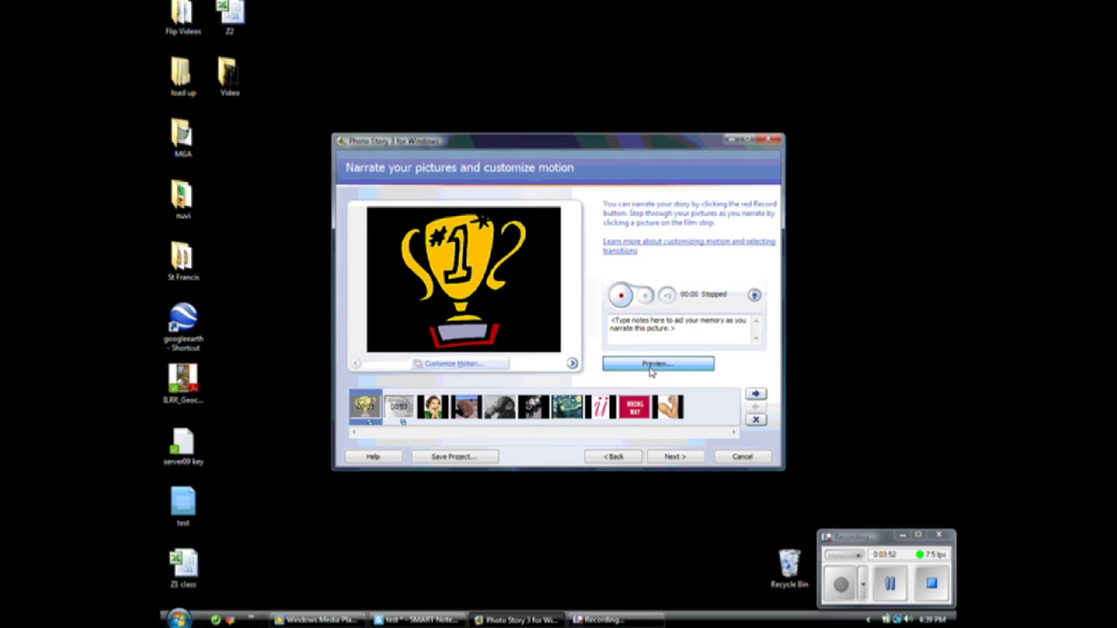
pyautogui.click(648, 367)
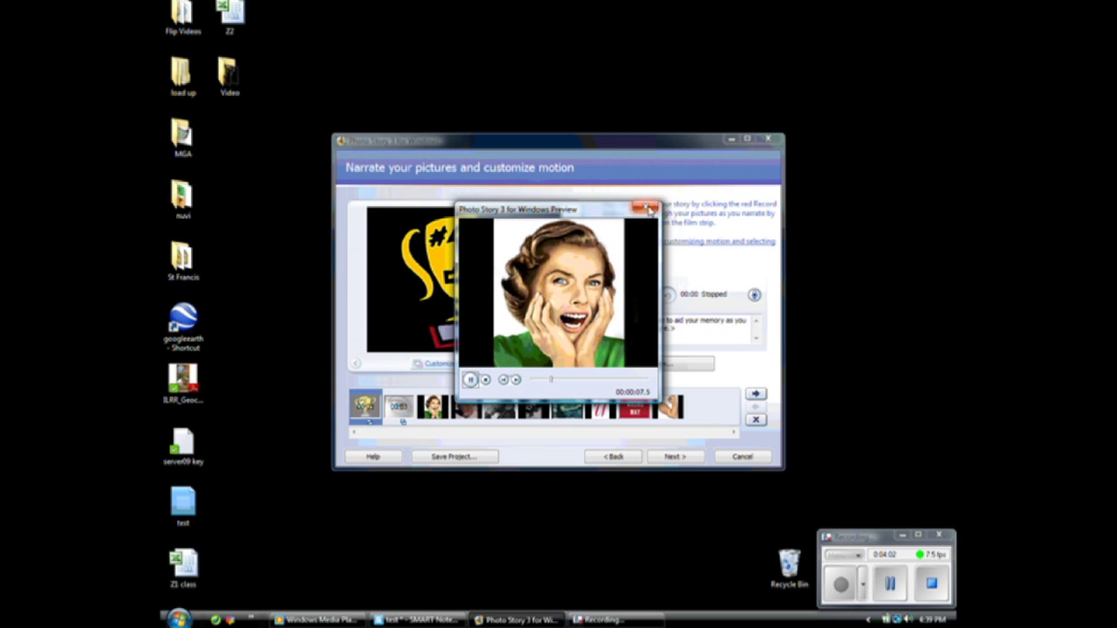
pyautogui.click(646, 207)
# Step: Start custom background music at the trophy picture using the Pop genre, Electric Piano band and Romantic mood
pyautogui.click(677, 457)
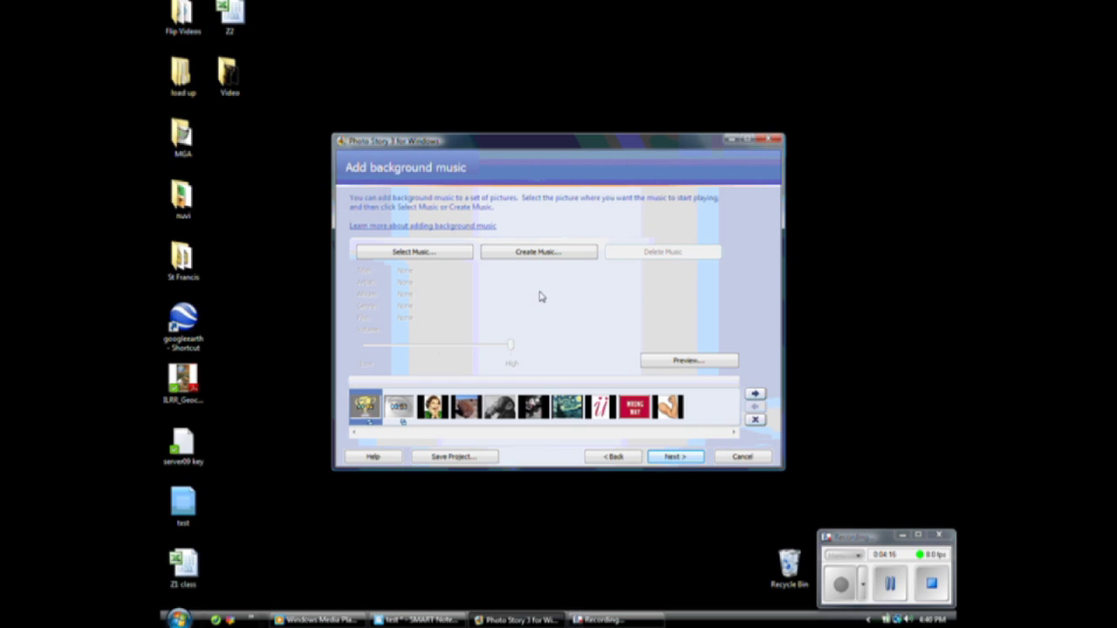
pyautogui.click(536, 254)
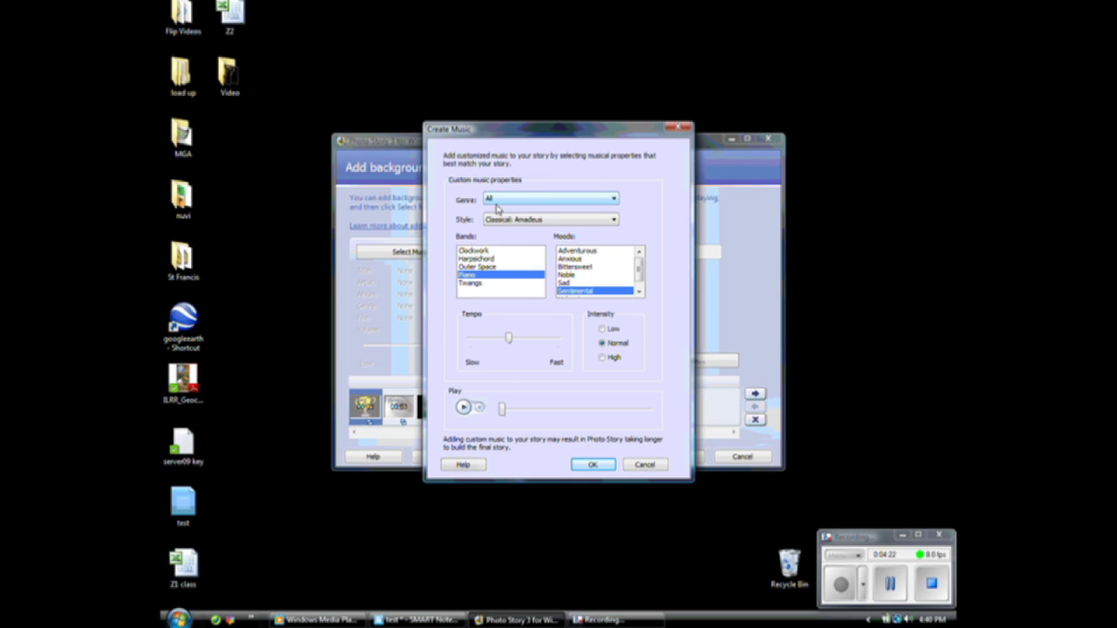
pyautogui.click(495, 202)
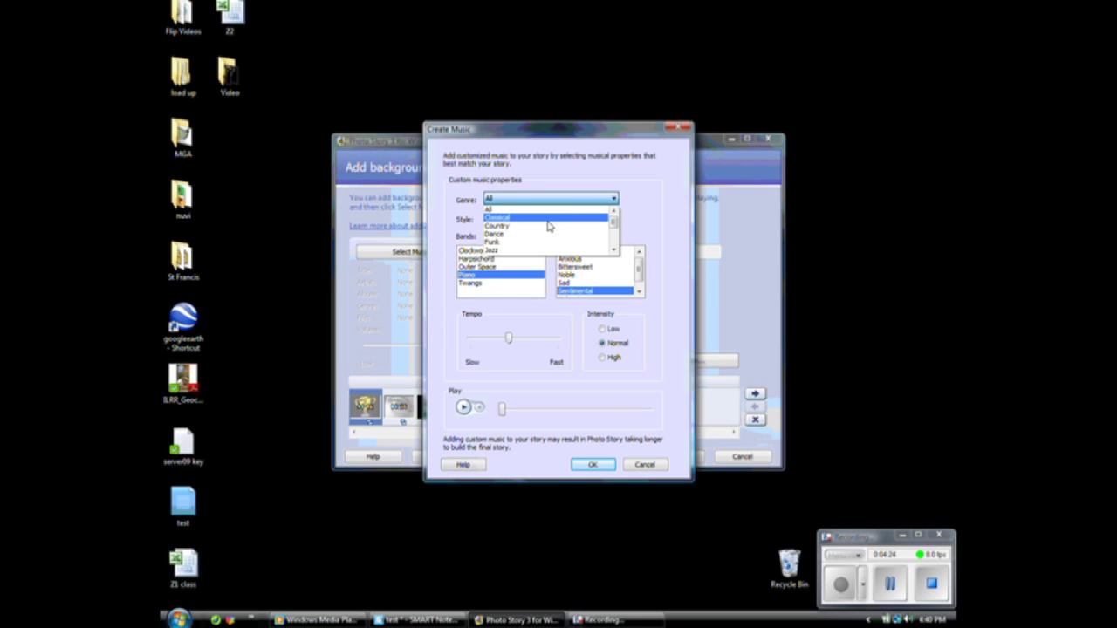
pyautogui.moveTo(613, 224); pyautogui.dragTo(613, 235)
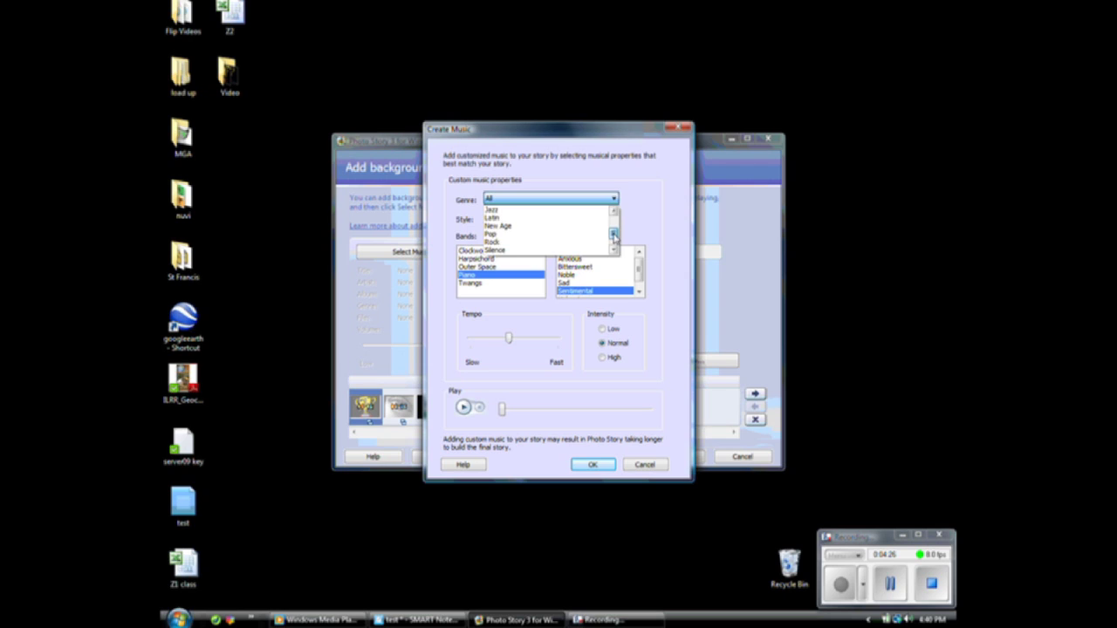
pyautogui.click(507, 234)
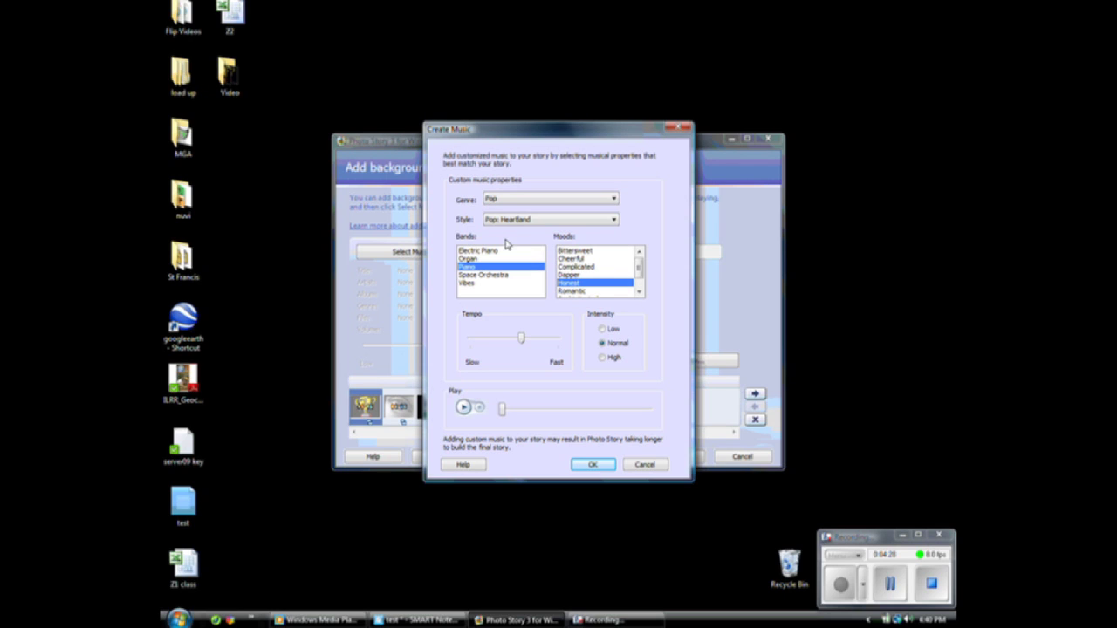
pyautogui.click(489, 251)
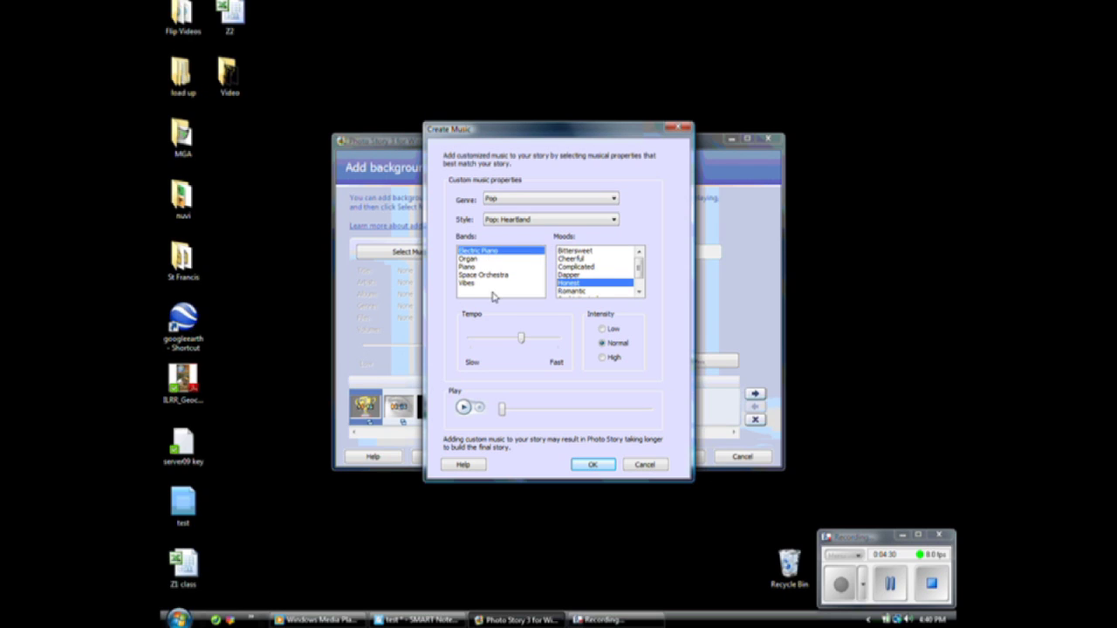
pyautogui.click(640, 294)
pyautogui.click(577, 283)
# Step: Raise the custom music's tempo close to Fast, set its intensity to High, and add it to the story after a listen
pyautogui.moveTo(521, 340); pyautogui.dragTo(548, 343)
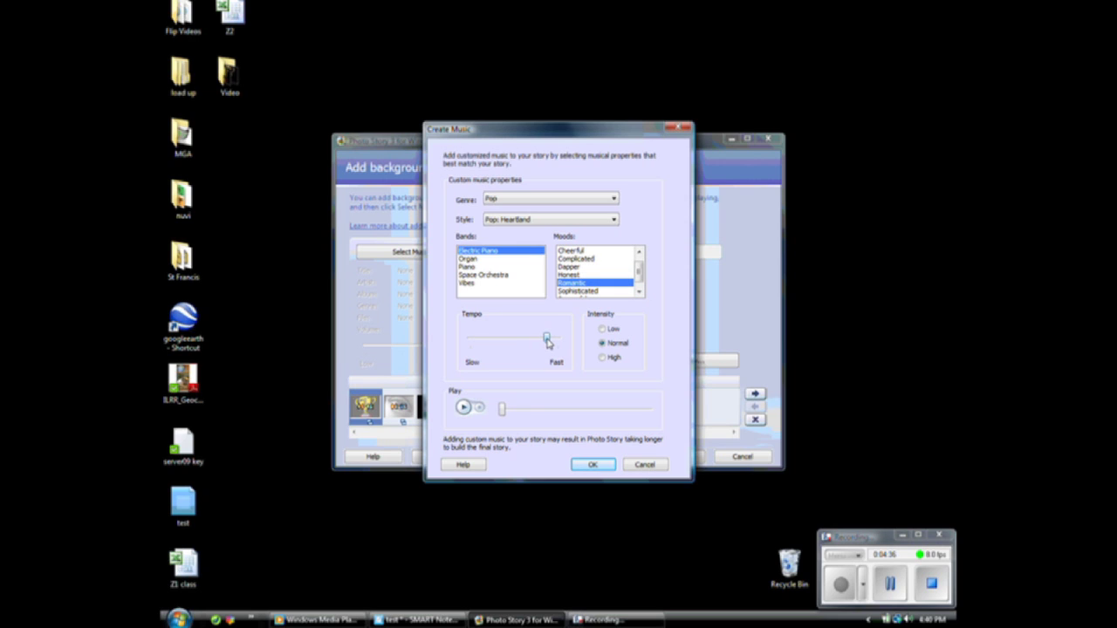
pyautogui.click(602, 358)
pyautogui.click(465, 408)
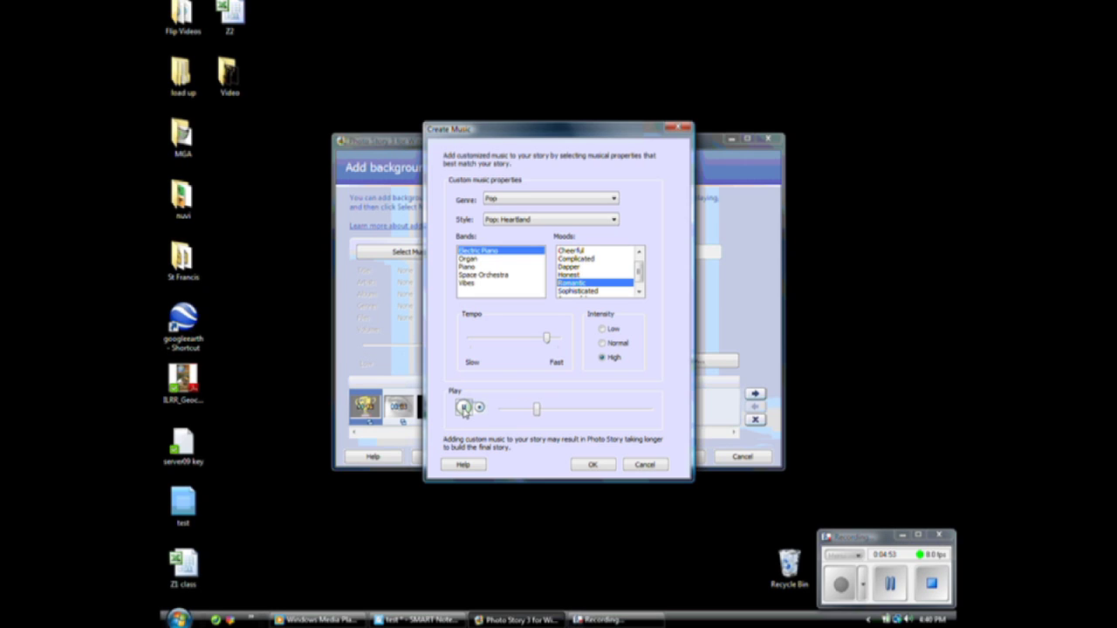
pyautogui.click(463, 408)
pyautogui.click(593, 465)
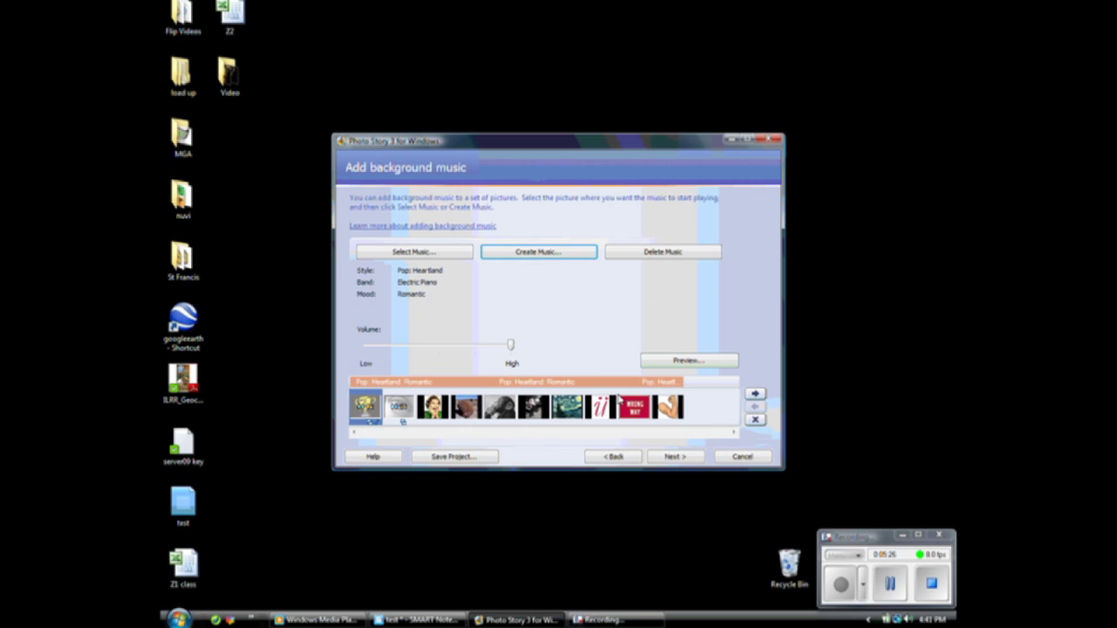
# Step: Specify Class File as the story's file name in the Videos folder, as a Windows Media Video file
pyautogui.click(687, 459)
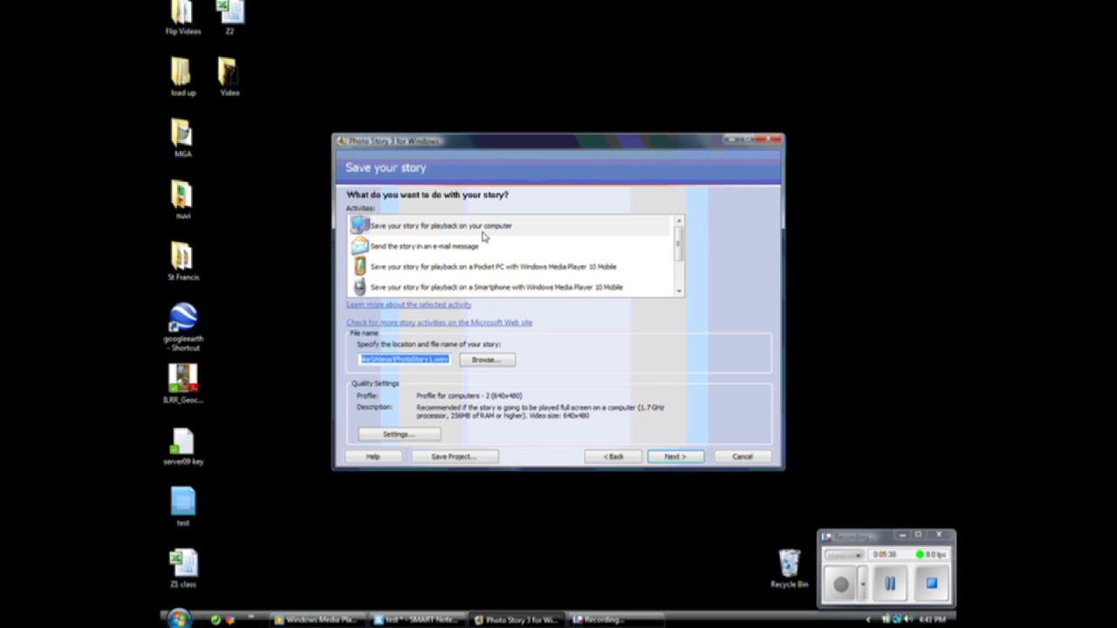
pyautogui.click(486, 360)
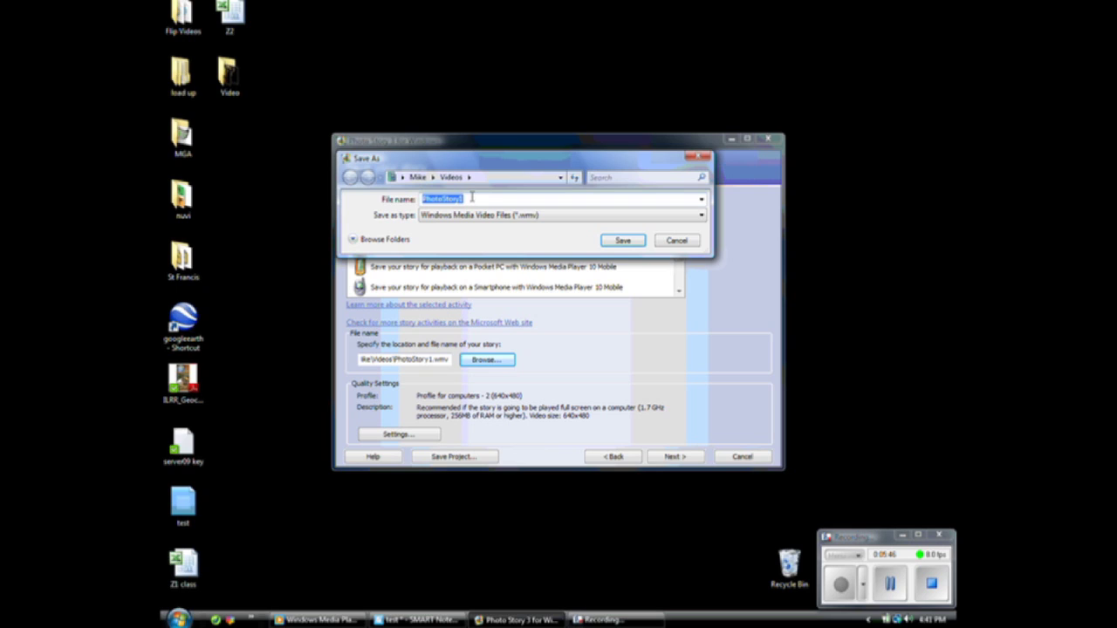
pyautogui.write('Class File')
pyautogui.click(623, 241)
# Step: Choose the quality profile for computers - 2 (640x480) and build the story video
pyautogui.click(404, 436)
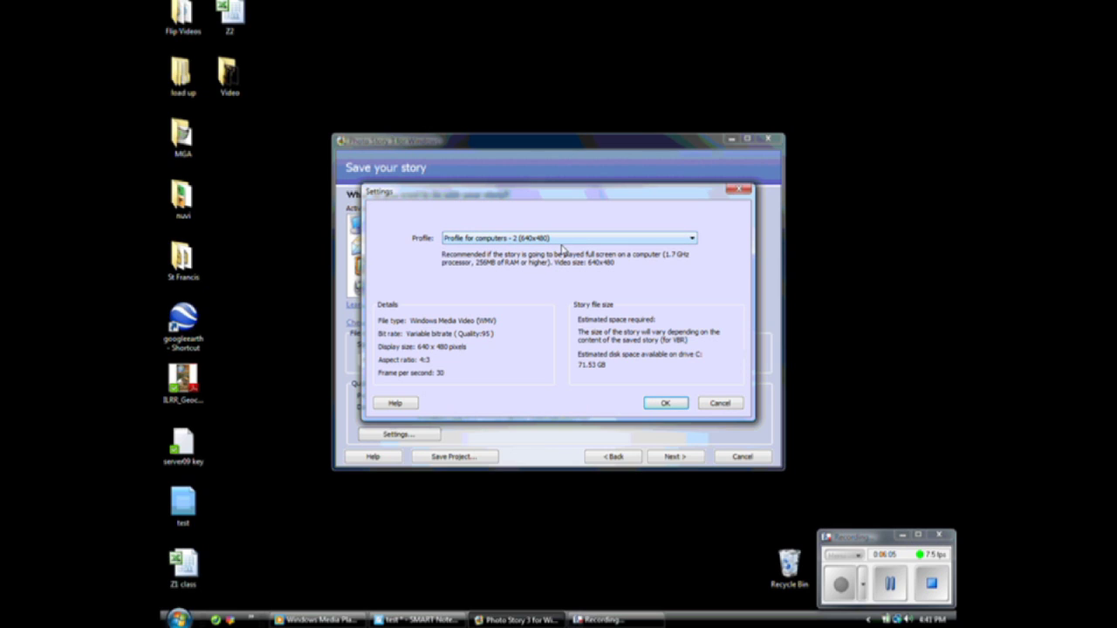
pyautogui.click(694, 240)
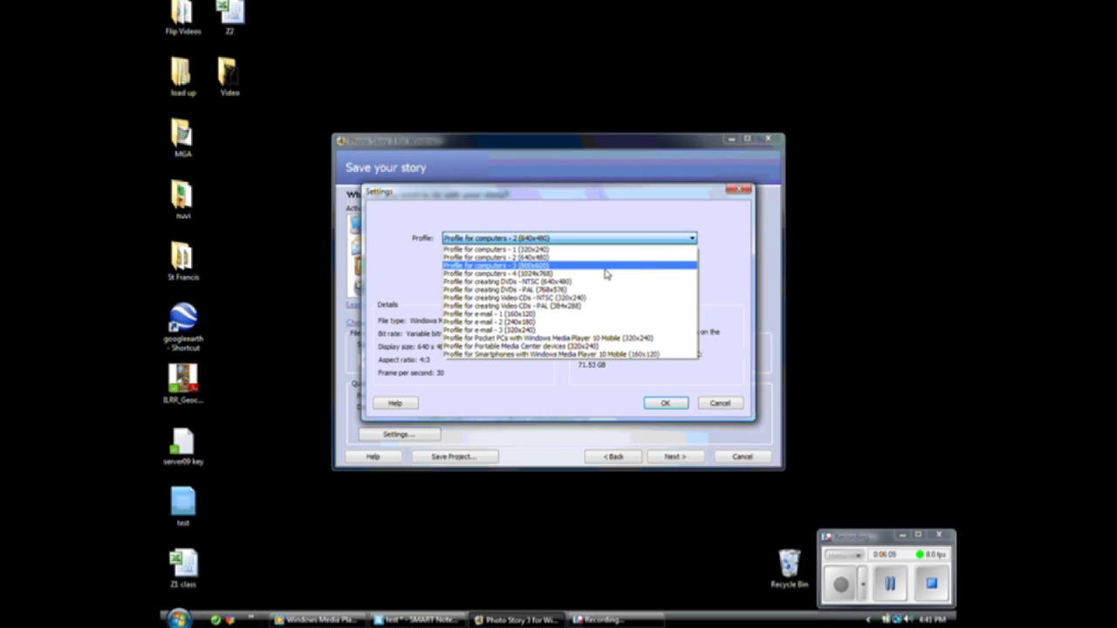
pyautogui.click(540, 255)
pyautogui.click(666, 402)
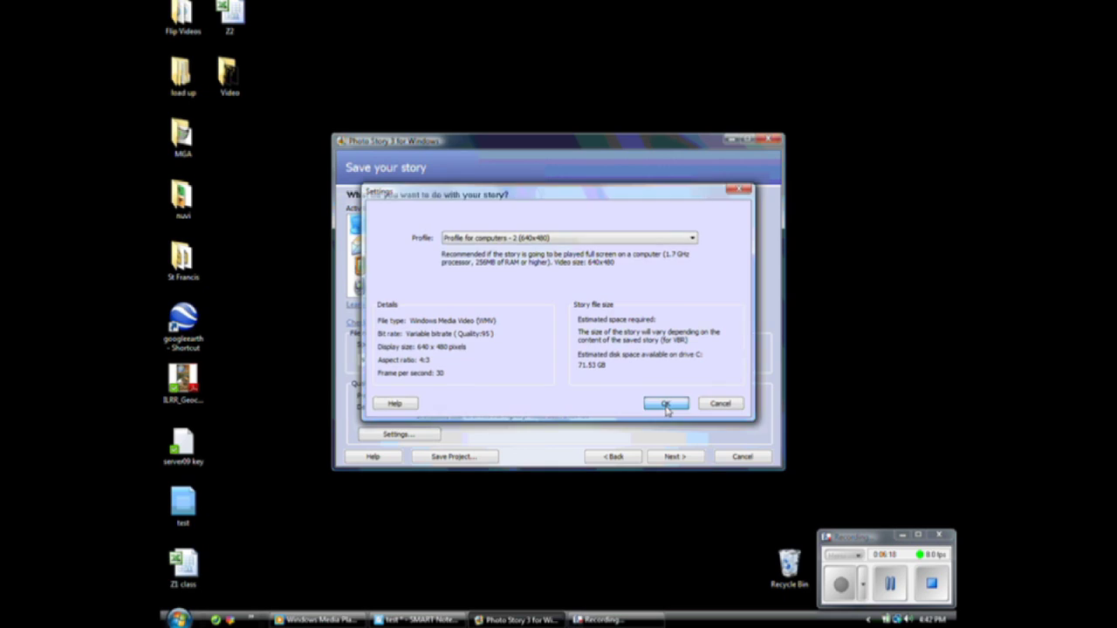
pyautogui.click(676, 458)
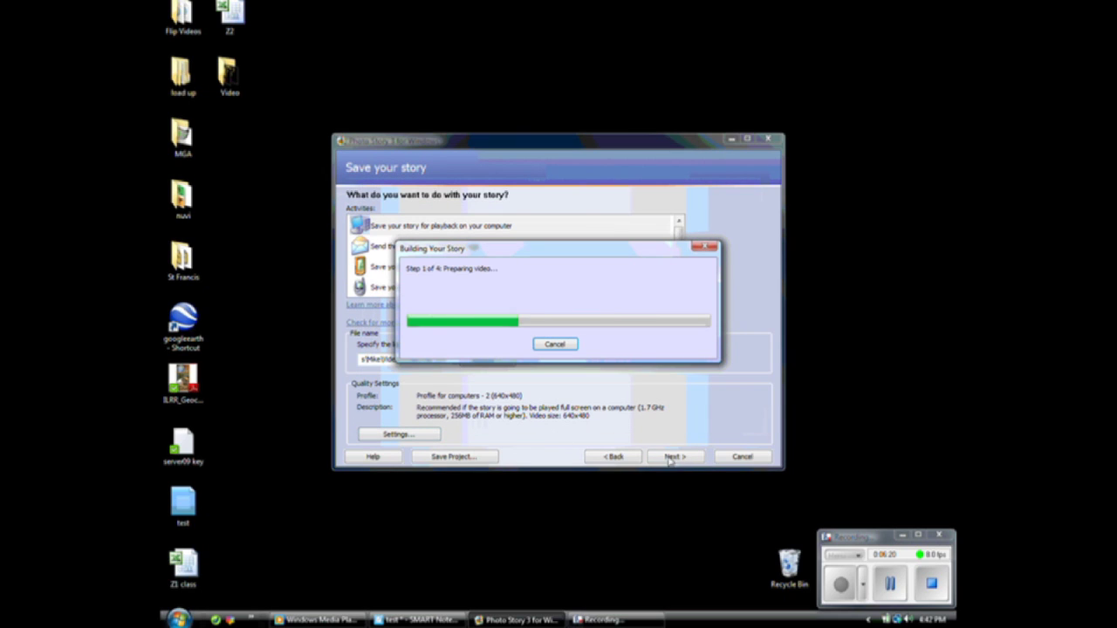